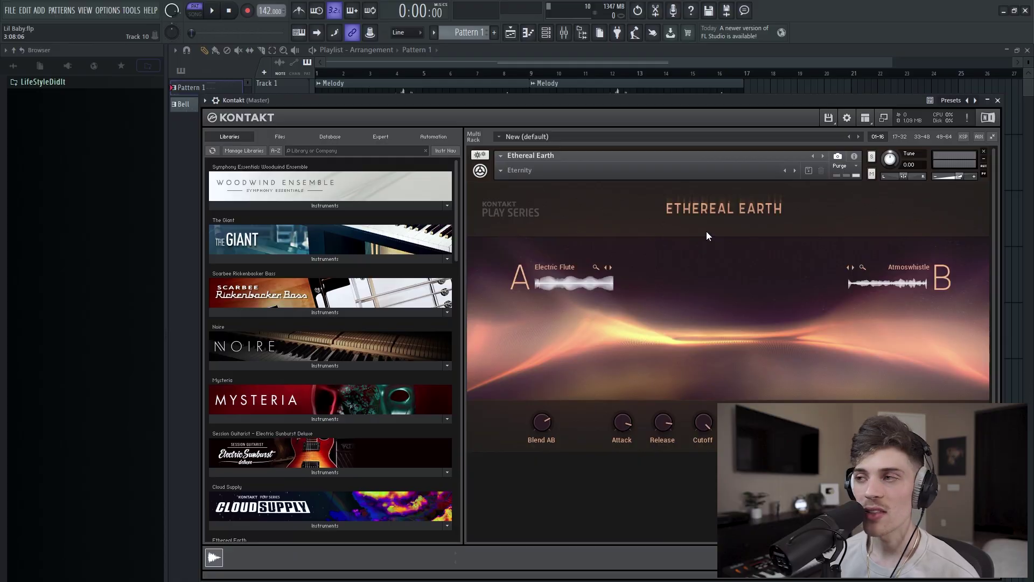
Step: Close the Kontakt instrument, open its notes in the piano roll, and view the available scale highlighting options
{"action": "left_click", "coordinate": [998, 100]}
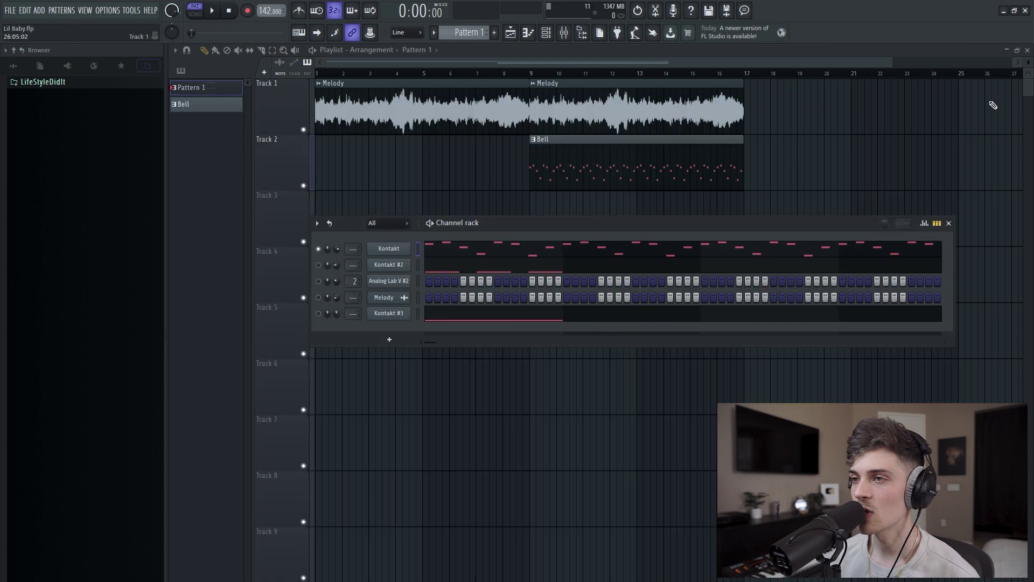
{"action": "left_click", "coordinate": [482, 257]}
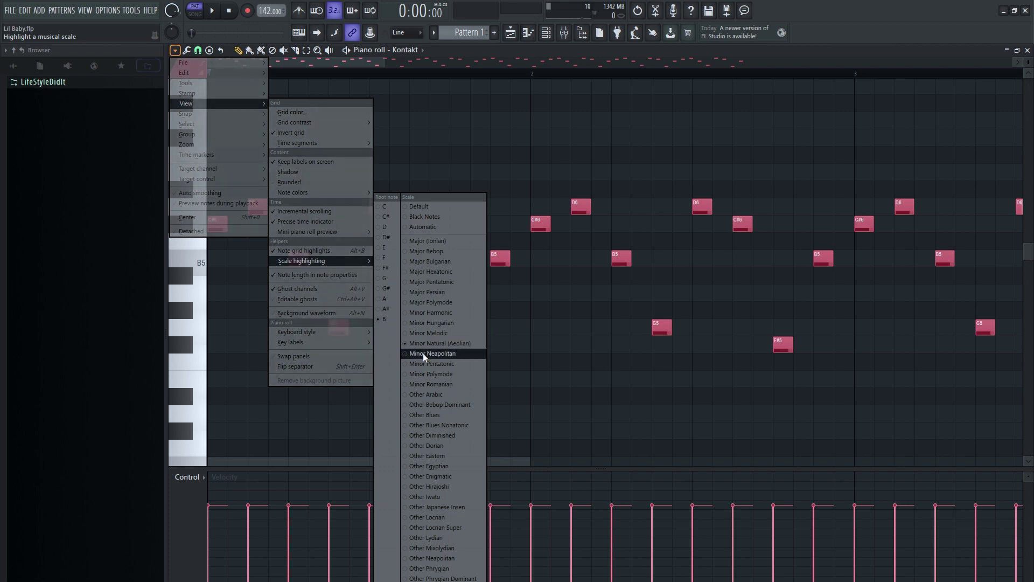
{"action": "left_click", "coordinate": [513, 363]}
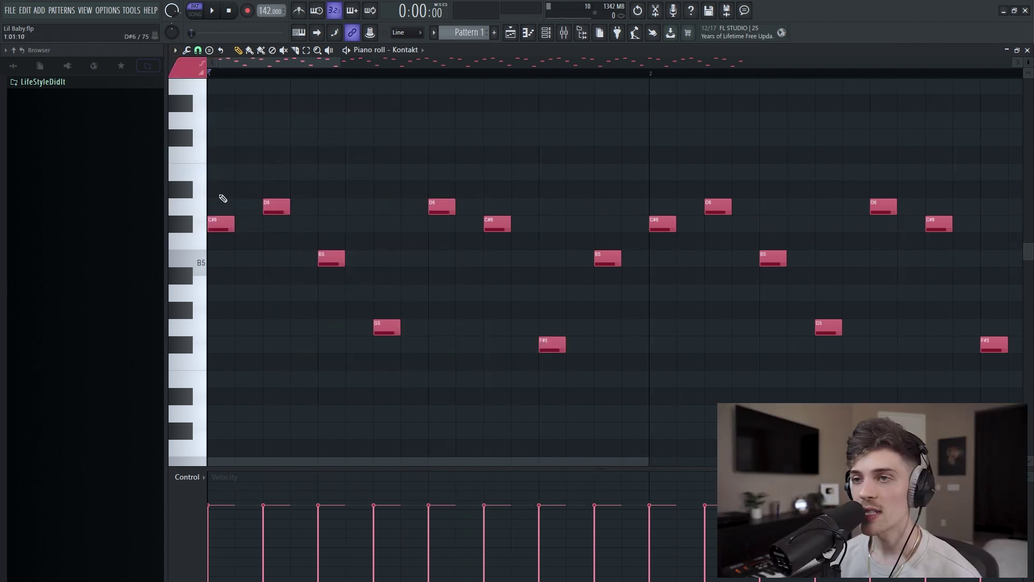
Step: Try extra notes such as C#6 and D6 around the melody's third note and delete them
{"action": "left_click_drag", "start_coordinate": [219, 181], "coordinate": [239, 280]}
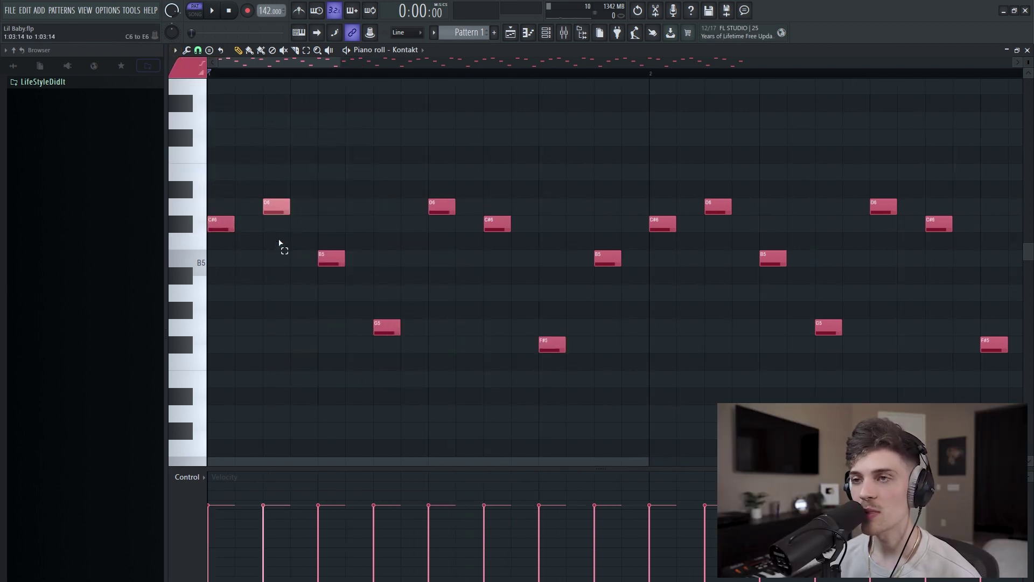
{"action": "left_click", "coordinate": [331, 224]}
{"action": "left_click", "coordinate": [359, 207]}
{"action": "right_click", "coordinate": [359, 207]}
{"action": "right_click", "coordinate": [335, 229]}
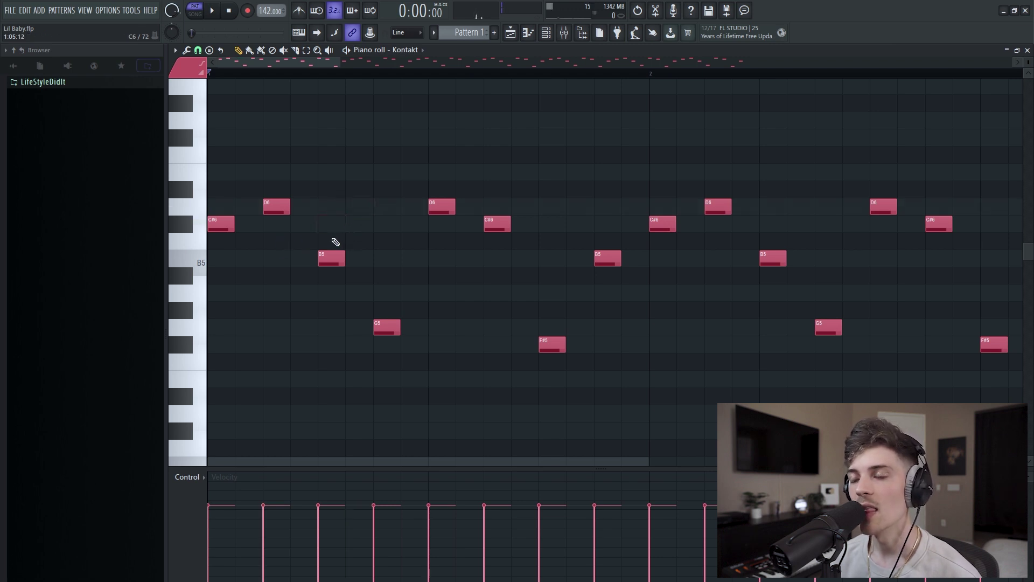
{"action": "left_click_drag", "start_coordinate": [331, 216], "coordinate": [333, 291]}
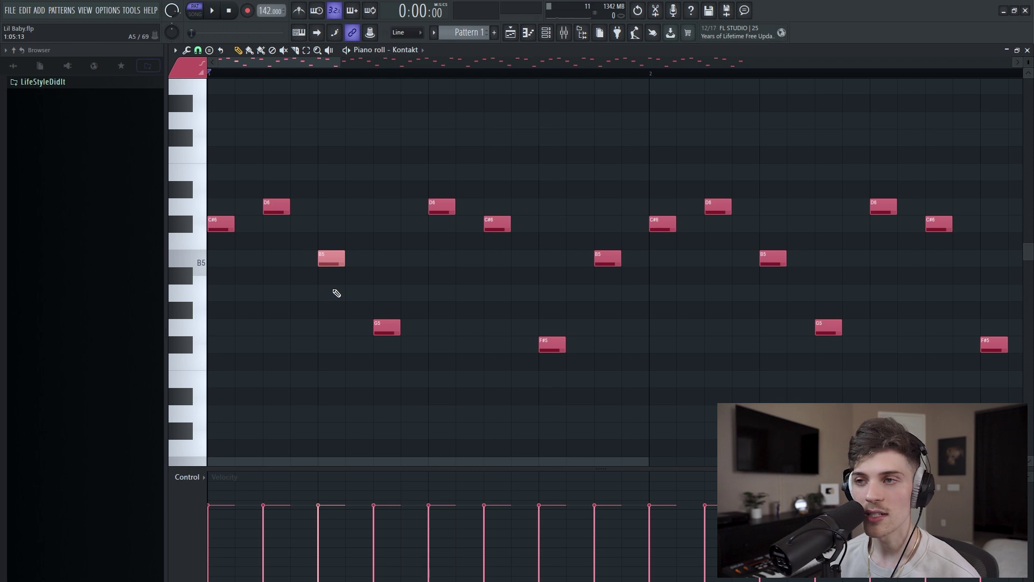
{"action": "right_click", "coordinate": [334, 292]}
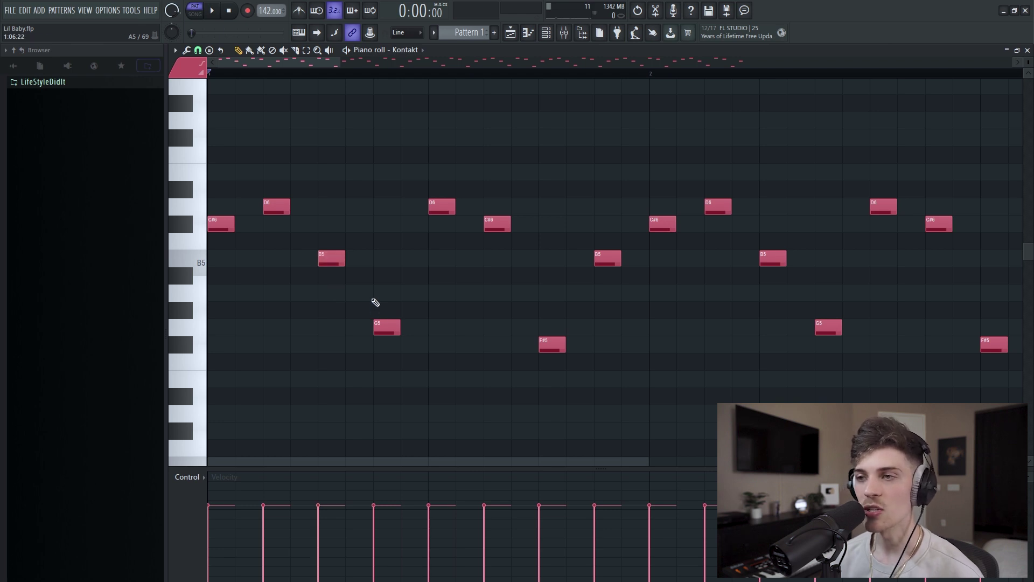
Step: Try a run of C#5, D5, F#5 and G5 notes following the first G5 in bar 1, and delete it again
{"action": "left_click", "coordinate": [412, 347]}
{"action": "right_click", "coordinate": [414, 344]}
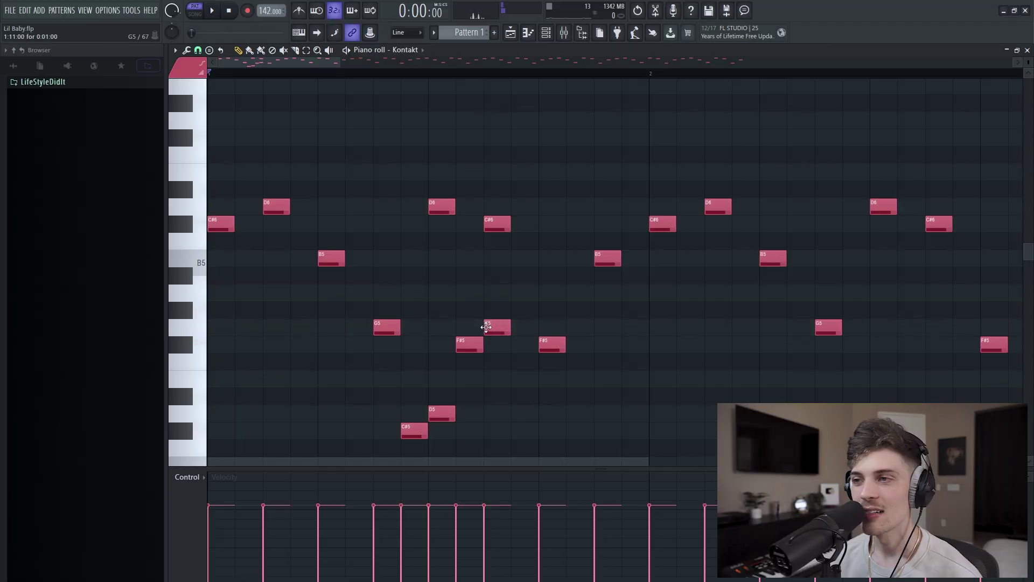
{"action": "right_click", "coordinate": [505, 323]}
{"action": "right_click", "coordinate": [469, 344]}
{"action": "right_click", "coordinate": [442, 413]}
{"action": "right_click", "coordinate": [414, 430]}
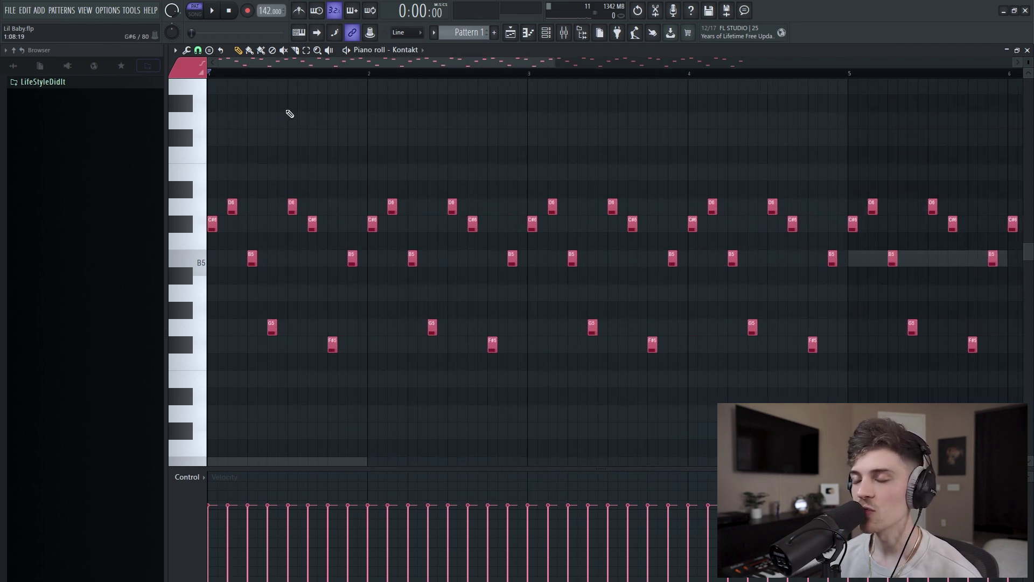
Step: Play back the Kontakt channel's melody across the pattern
{"action": "key", "text": "space"}
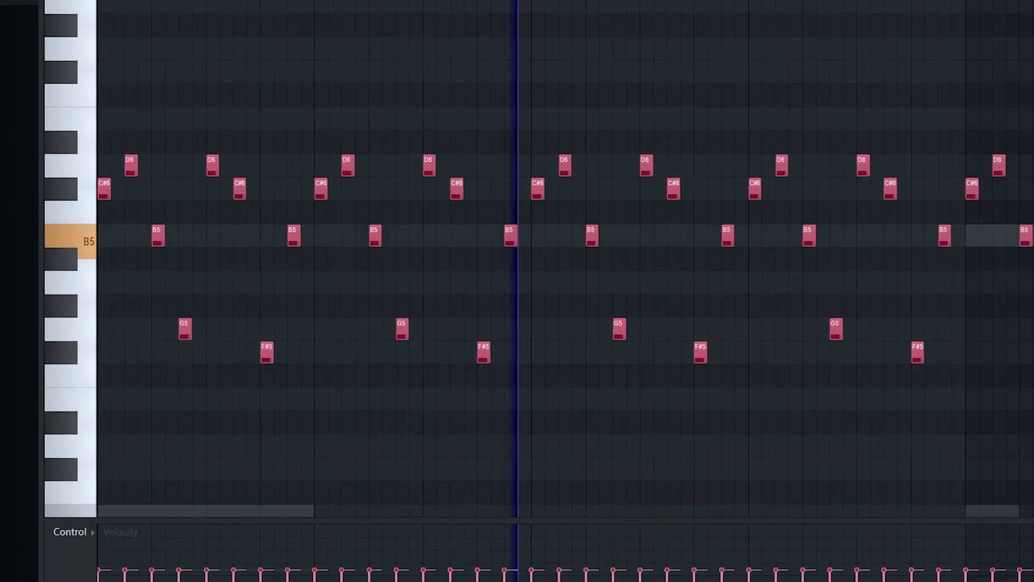
{"action": "scroll", "coordinate": [517, 269], "scroll_direction": "down", "scroll_amount": 2}
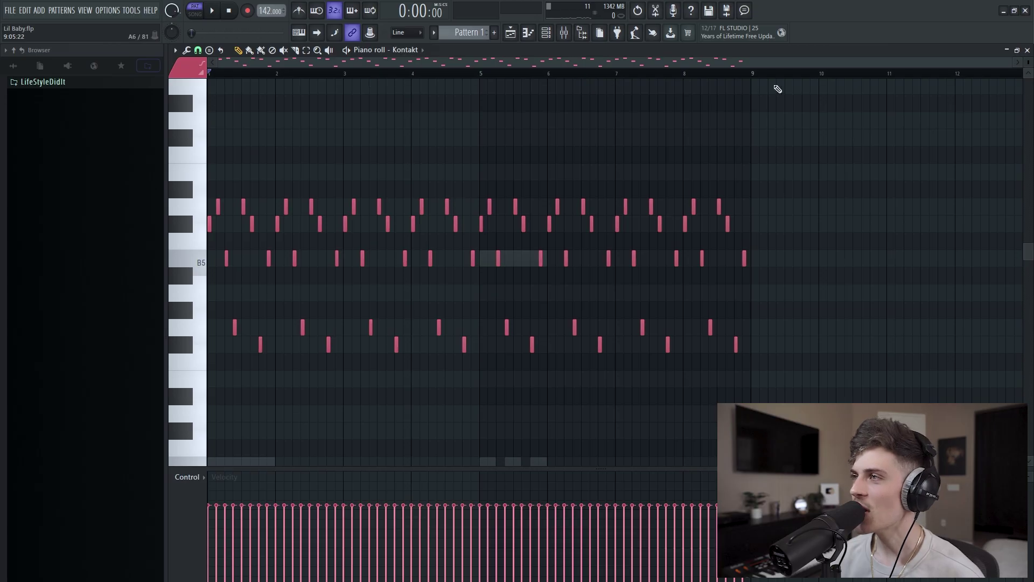
Step: Place a C#6 note at the start of bar 9 and a D6 note two grid steps after it
{"action": "scroll", "coordinate": [809, 78], "scroll_direction": "up", "scroll_amount": 5}
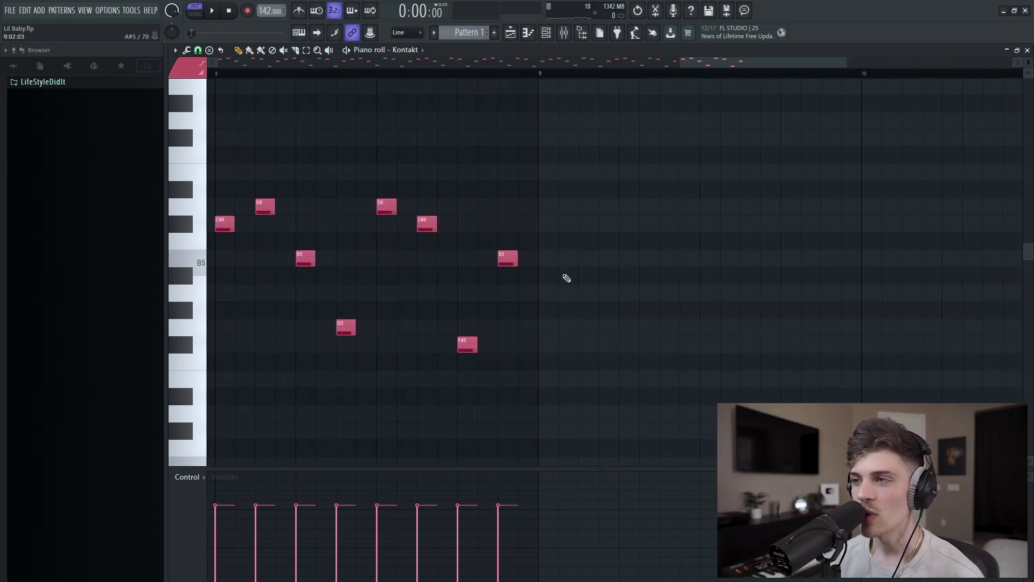
{"action": "left_click", "coordinate": [549, 259]}
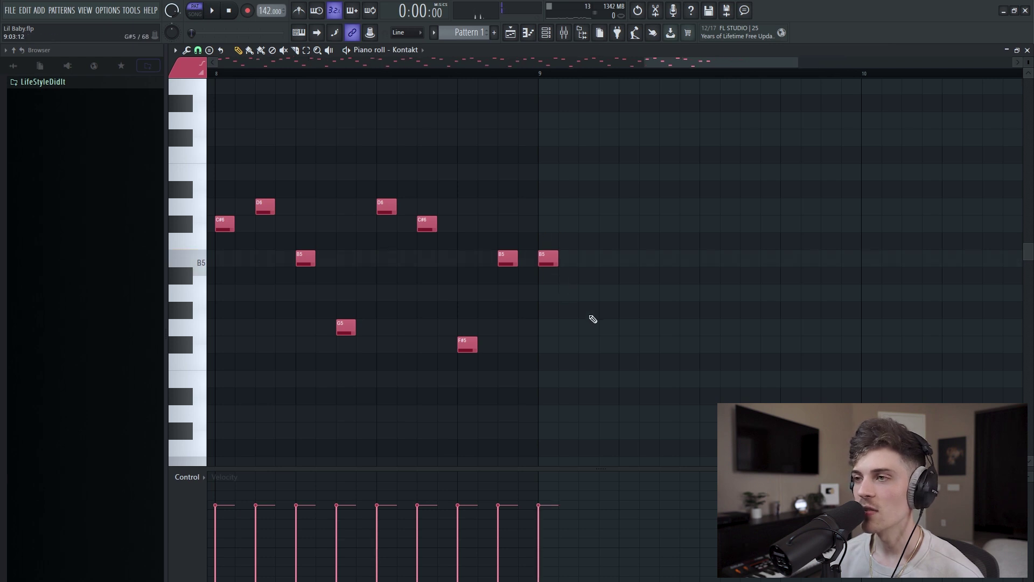
{"action": "right_click", "coordinate": [547, 262]}
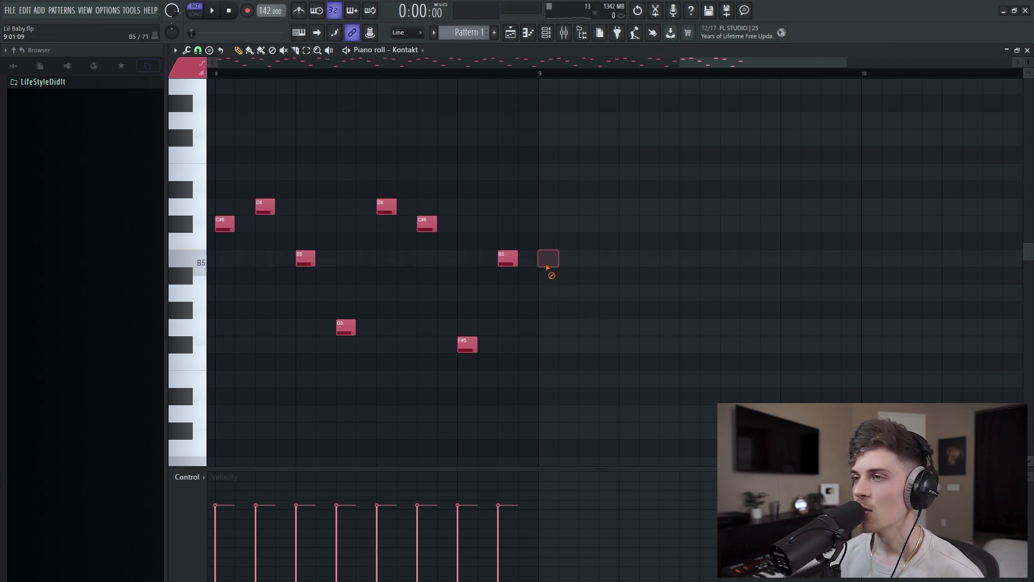
{"action": "left_click", "coordinate": [547, 224]}
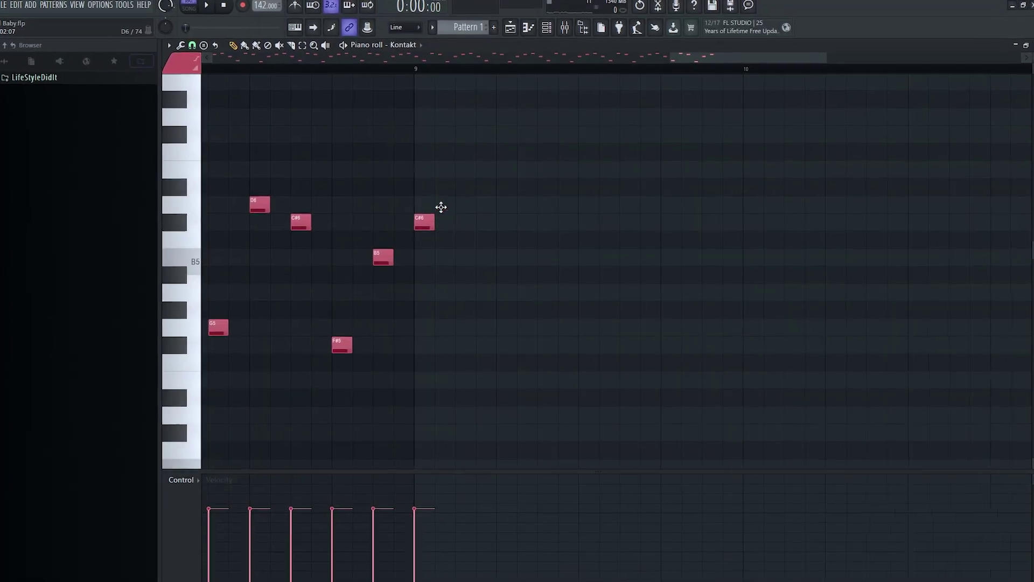
{"action": "left_click", "coordinate": [441, 203]}
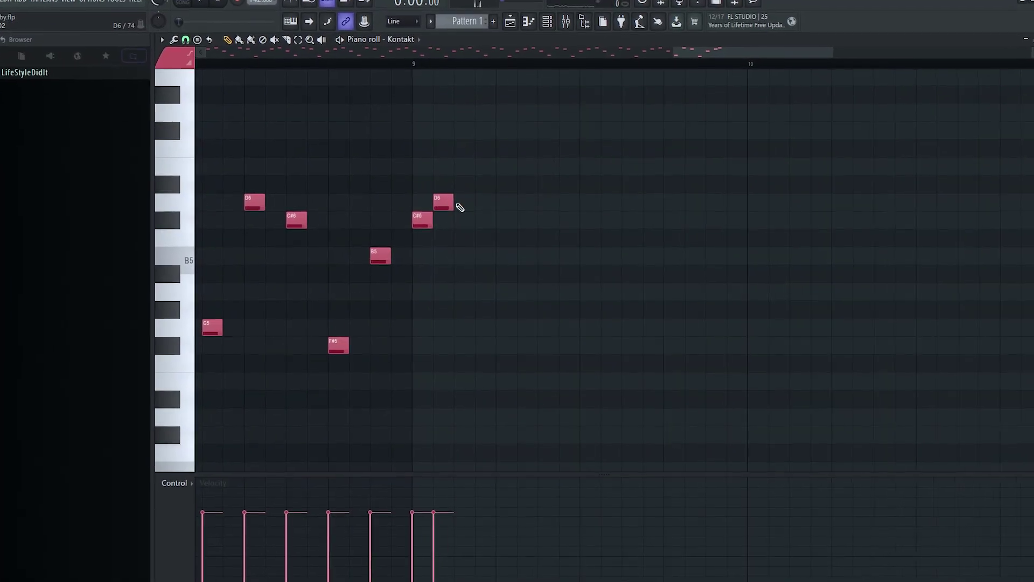
{"action": "left_click_drag", "start_coordinate": [444, 202], "coordinate": [464, 203]}
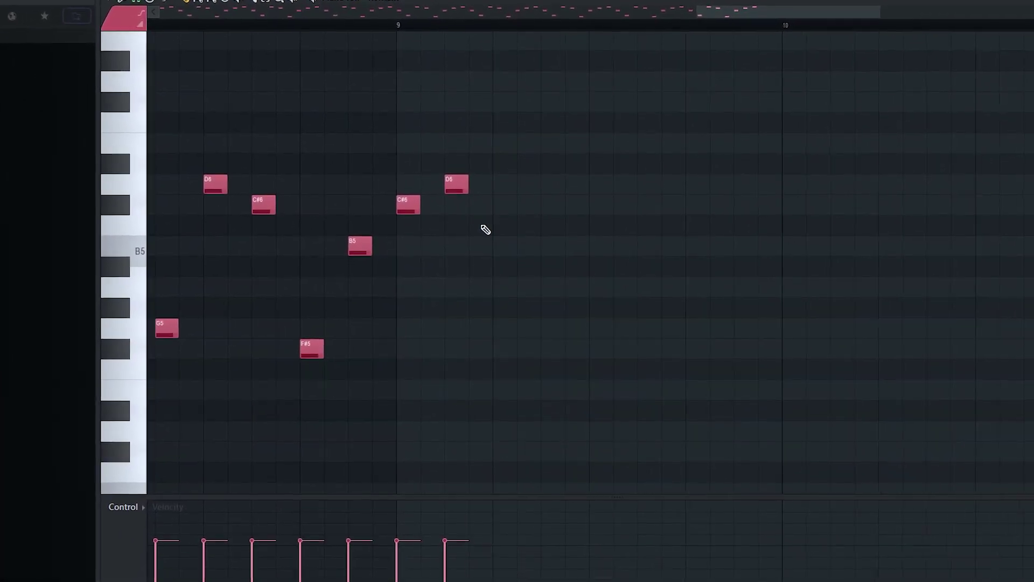
Step: Complete bar 9 with B5, G5, F#5, G5, F#5 and B5 notes two grid steps apart, and play it back
{"action": "left_click", "coordinate": [501, 246]}
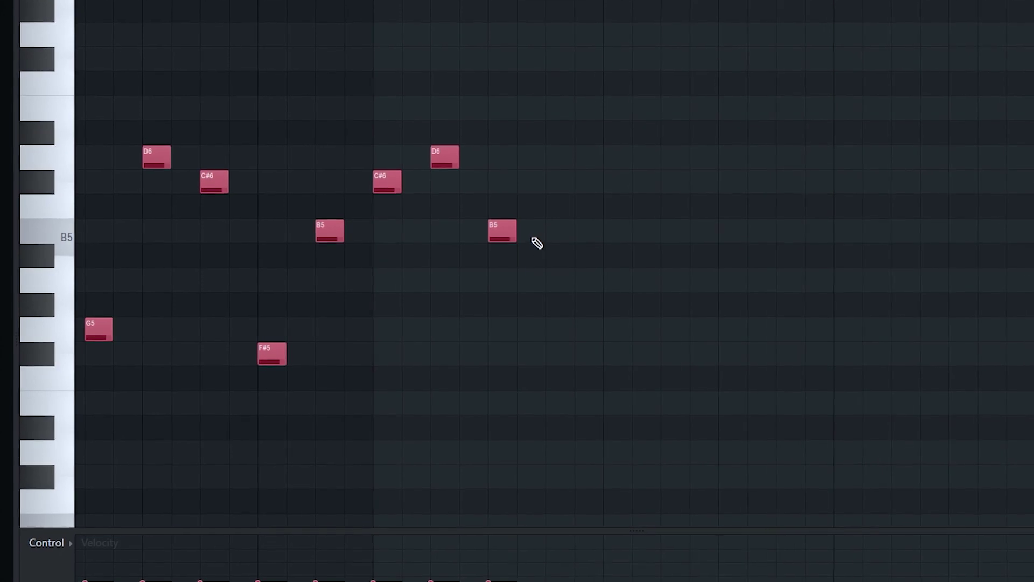
{"action": "left_click", "coordinate": [560, 331]}
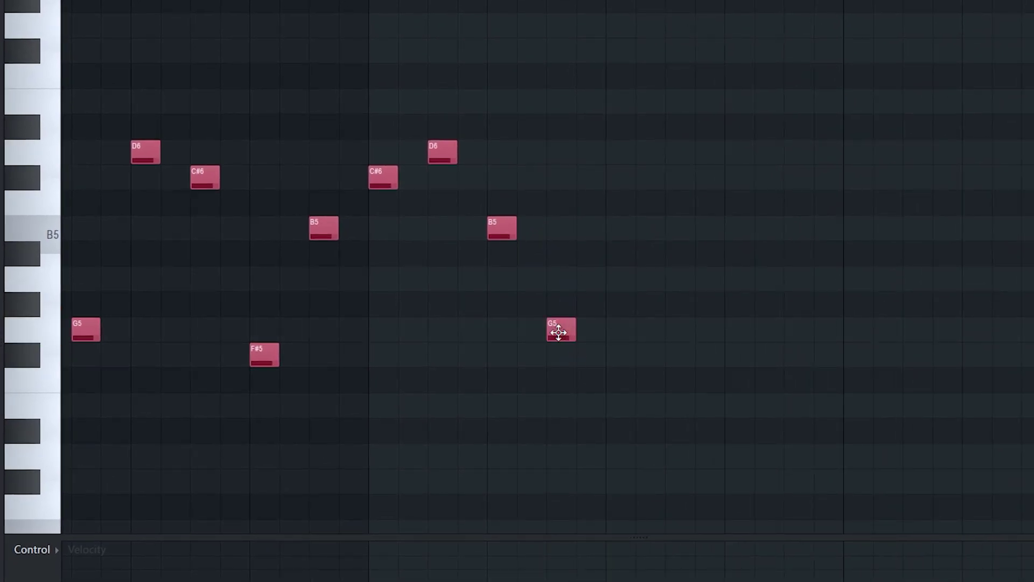
{"action": "left_click", "coordinate": [605, 359]}
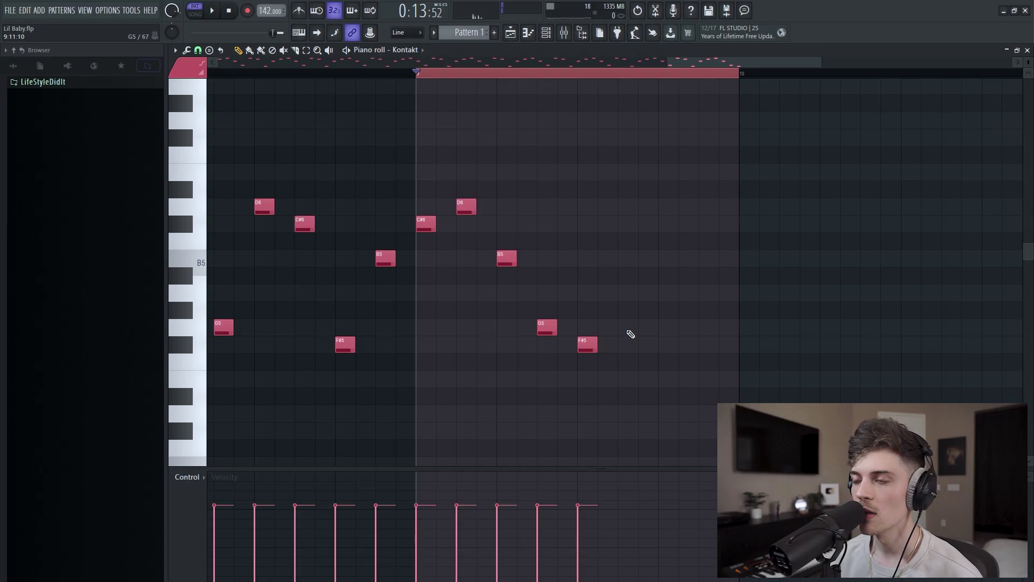
{"action": "left_click", "coordinate": [629, 330]}
{"action": "left_click", "coordinate": [660, 348]}
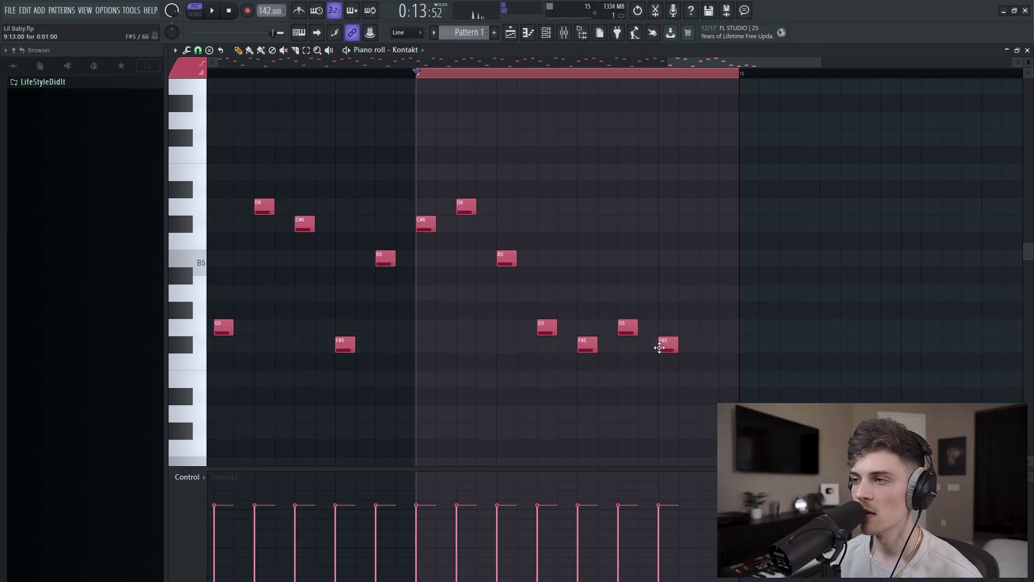
{"action": "left_click", "coordinate": [711, 292]}
{"action": "left_click_drag", "start_coordinate": [711, 292], "coordinate": [709, 259]}
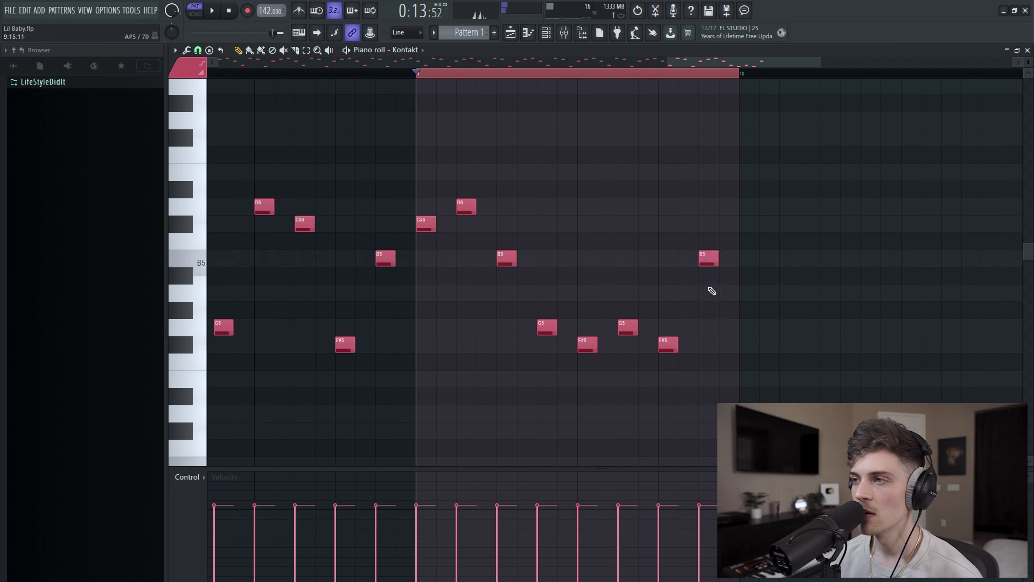
{"action": "key", "text": "space"}
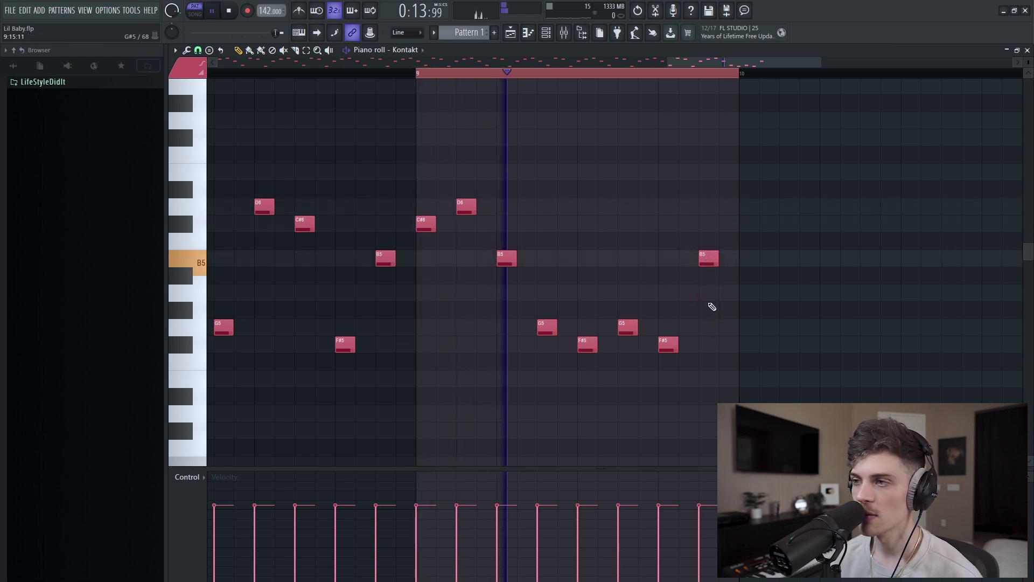
{"action": "key", "text": "space"}
Step: Duplicate bar 9 into bar 10 and rearrange the copy's low notes to F#5, G5, F#5, G5
{"action": "key", "text": "ctrl+b"}
{"action": "scroll", "coordinate": [531, 80], "scroll_direction": "down", "scroll_amount": 2}
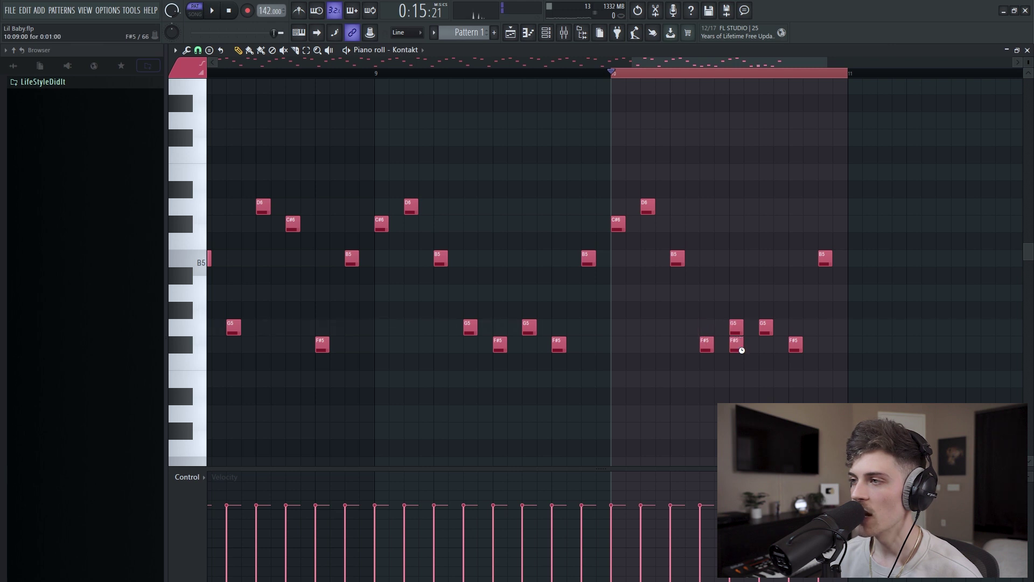
{"action": "left_click", "coordinate": [768, 347]}
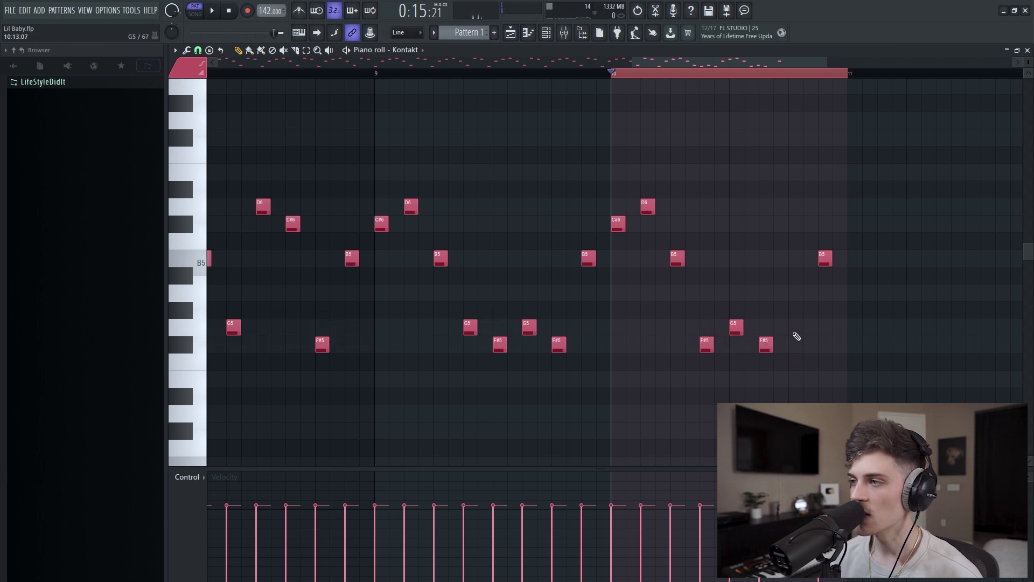
{"action": "left_click_drag", "start_coordinate": [685, 302], "coordinate": [824, 380]}
Step: Change bar 10's final note to C#6, and try the phrase copied to bars 11–12 an octave lower and higher
{"action": "left_click_drag", "start_coordinate": [817, 235], "coordinate": [844, 278]}
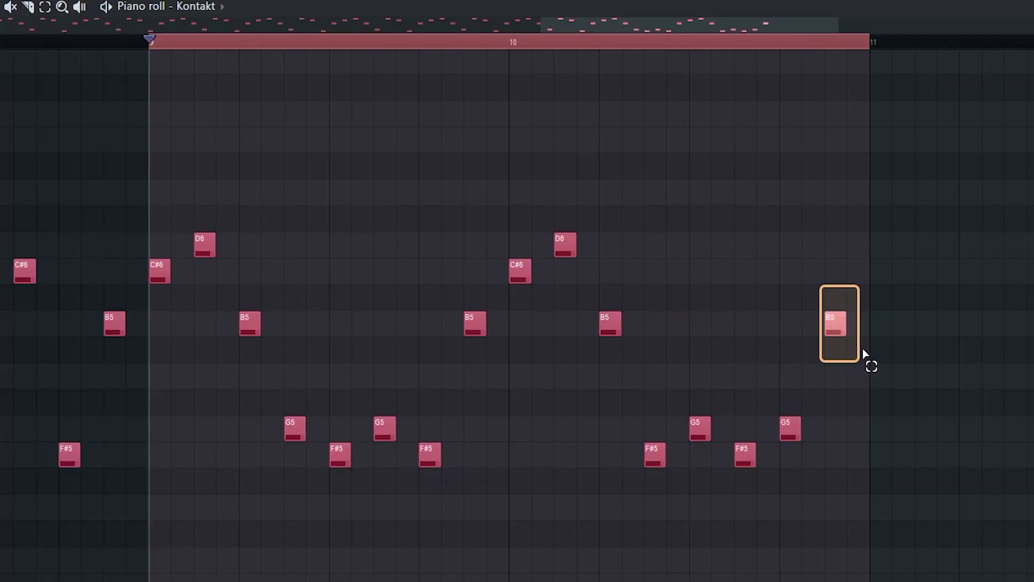
{"action": "left_click_drag", "start_coordinate": [864, 354], "coordinate": [864, 355]}
{"action": "left_click", "coordinate": [840, 279]}
{"action": "right_click", "coordinate": [838, 327]}
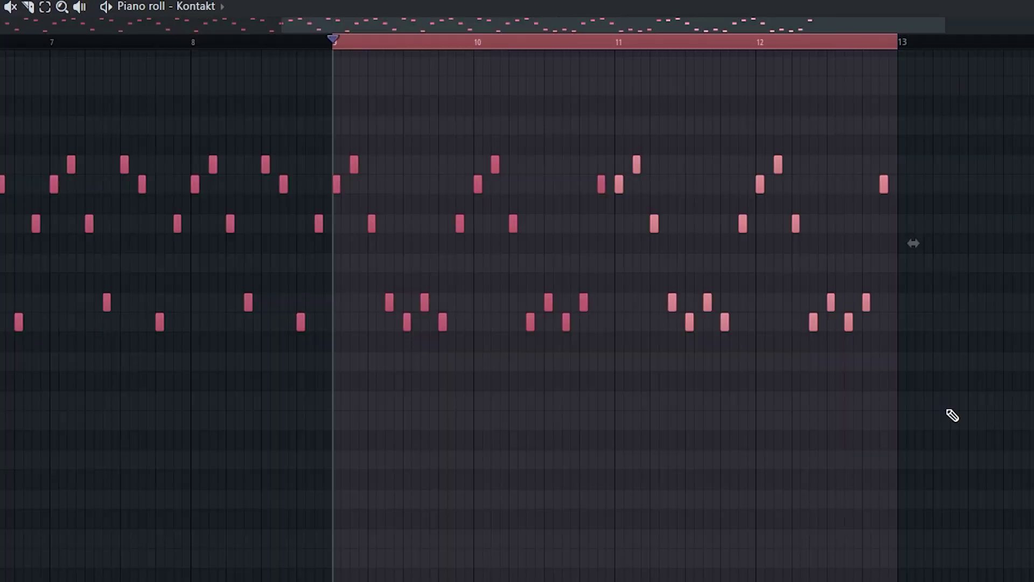
{"action": "key", "text": "ctrl+Down"}
{"action": "key", "text": "ctrl+Up"}
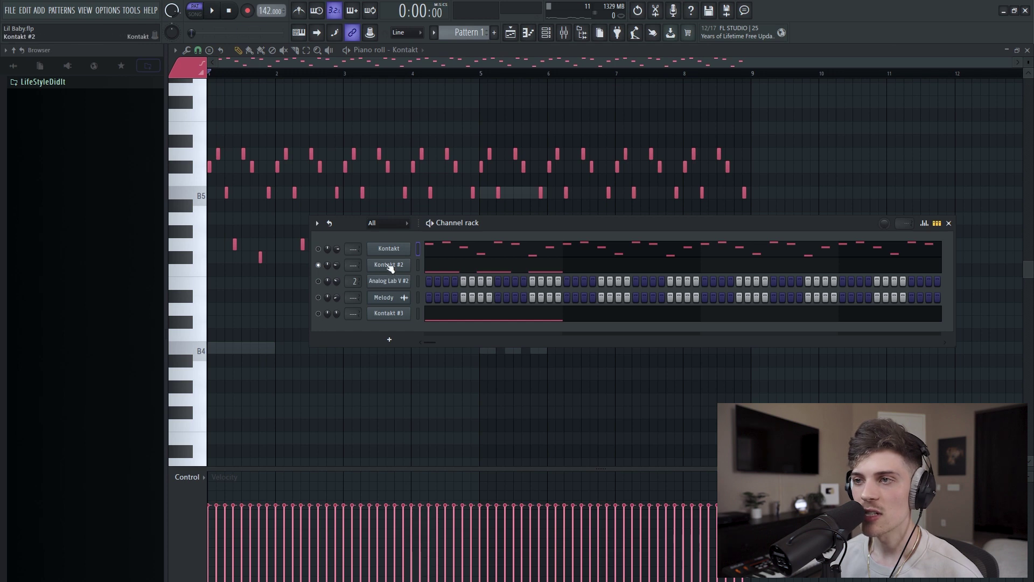
Step: View the Kontakt #2 instrument's preset, close it, and open that channel's notes in the piano roll
{"action": "left_click", "coordinate": [389, 265]}
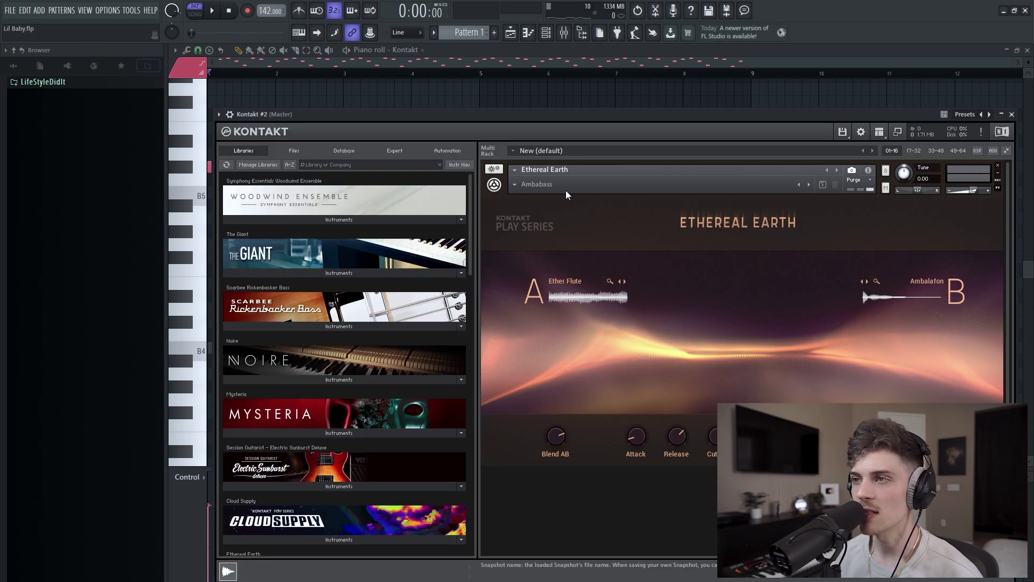
{"action": "left_click", "coordinate": [1011, 115]}
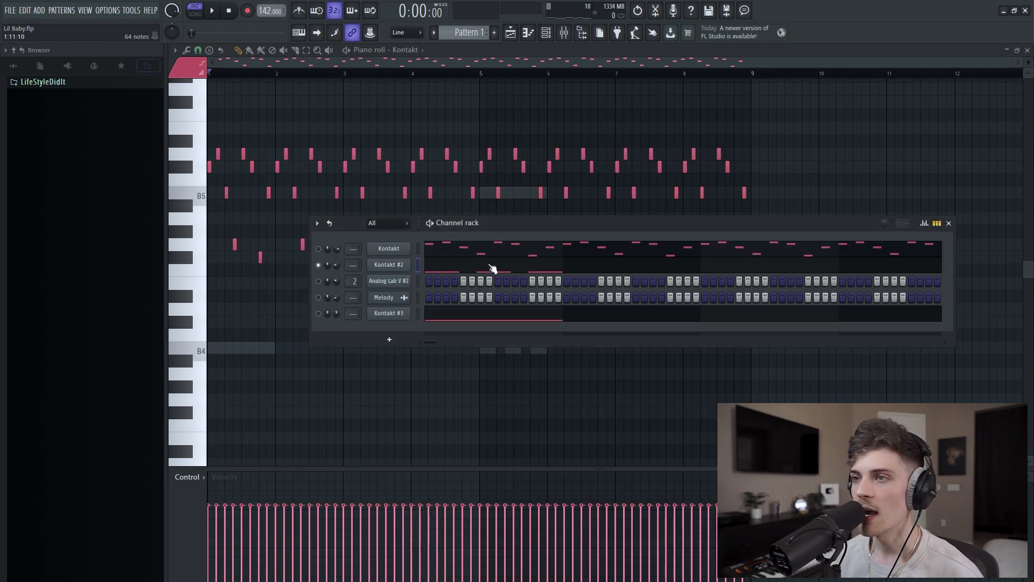
{"action": "left_click", "coordinate": [450, 269]}
{"action": "scroll", "coordinate": [439, 282], "scroll_direction": "down", "scroll_amount": 5}
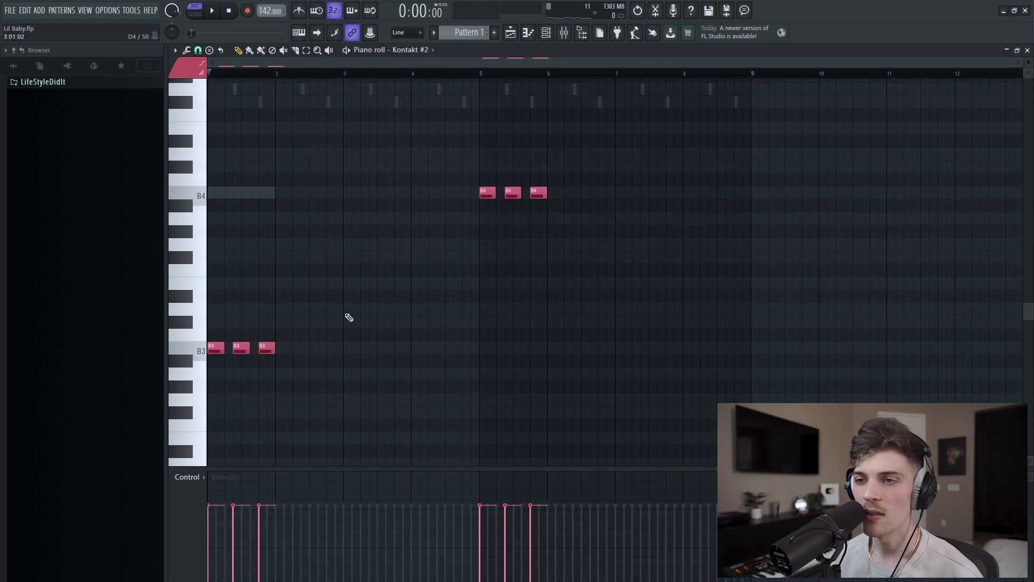
Step: Play back the Kontakt #2 channel's B3 and B4 notes in bars 1 and 5
{"action": "scroll", "coordinate": [468, 192], "scroll_direction": "up", "scroll_amount": 3, "text": "ctrl"}
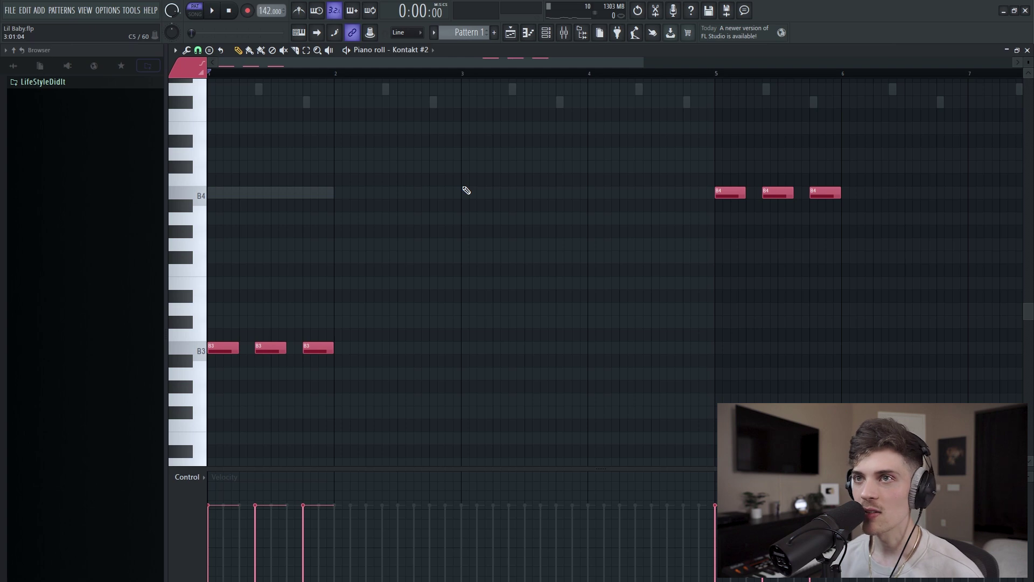
{"action": "key", "text": "space"}
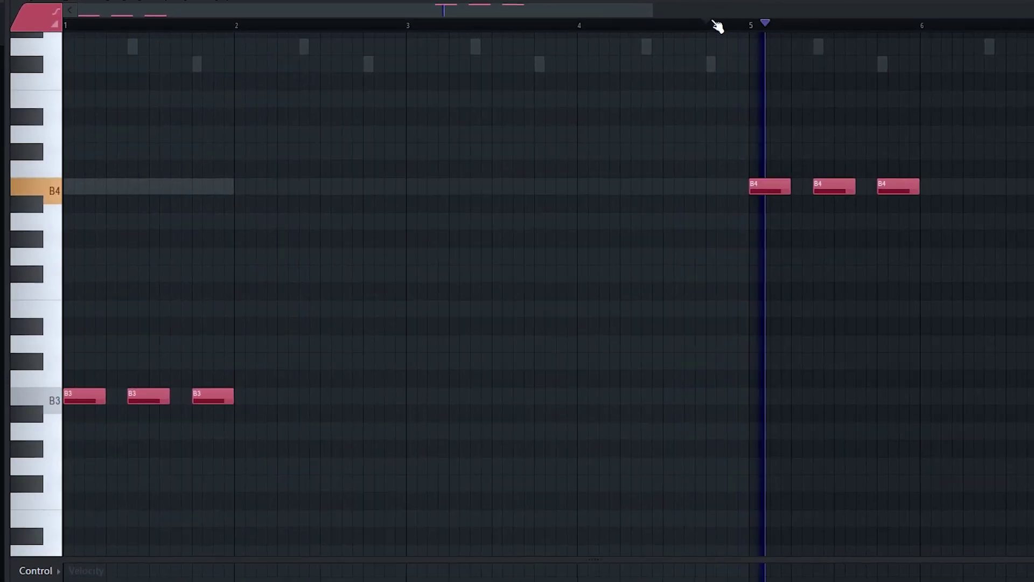
{"action": "key", "text": "space"}
Step: View the Kontakt #3 instrument's preset and close its window
{"action": "left_click", "coordinate": [520, 0]}
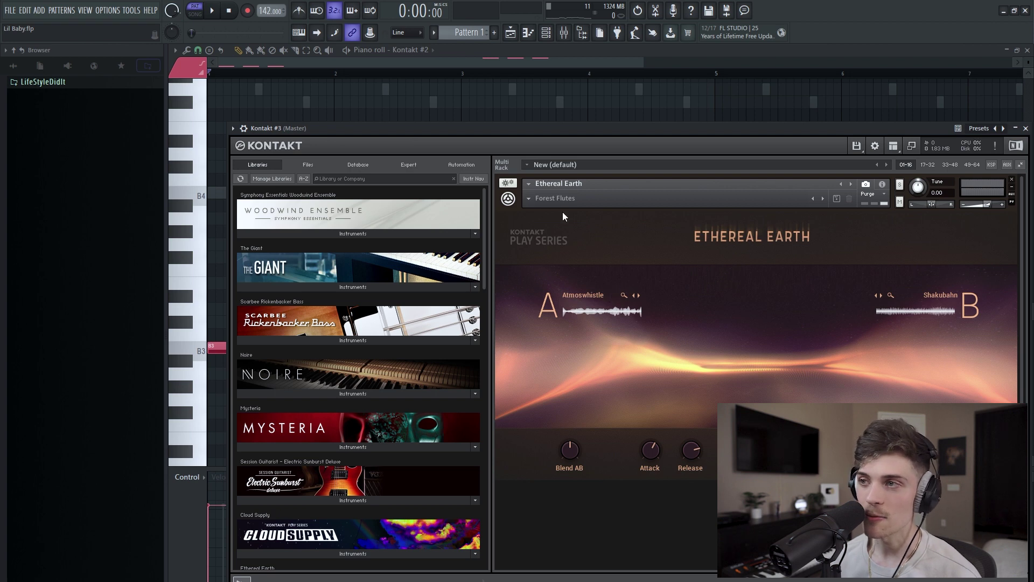
{"action": "left_click", "coordinate": [1026, 129]}
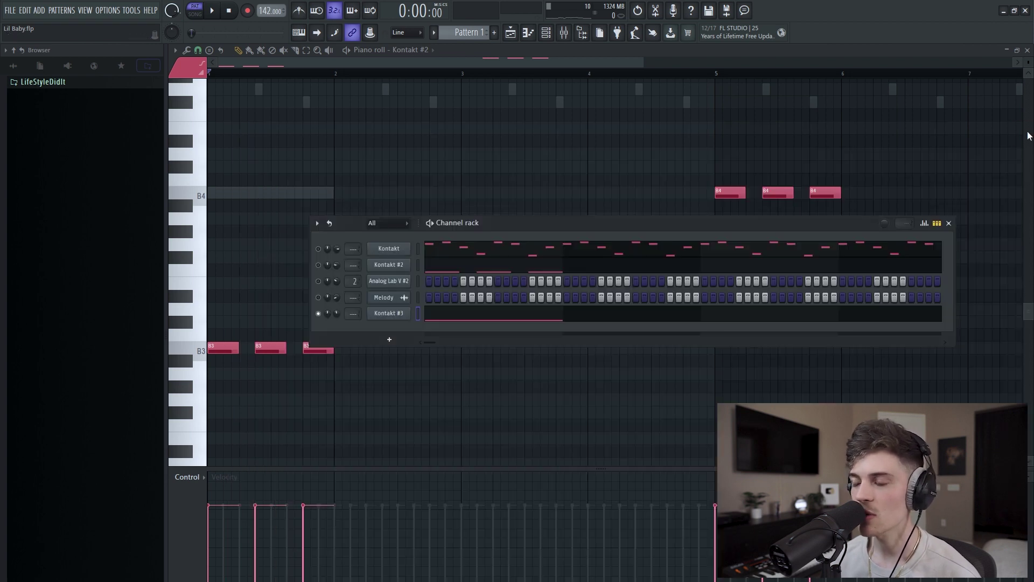
Step: Play back the Kontakt #3 channel's B4 and B5 notes in the piano roll and save the project
{"action": "left_click", "coordinate": [446, 321]}
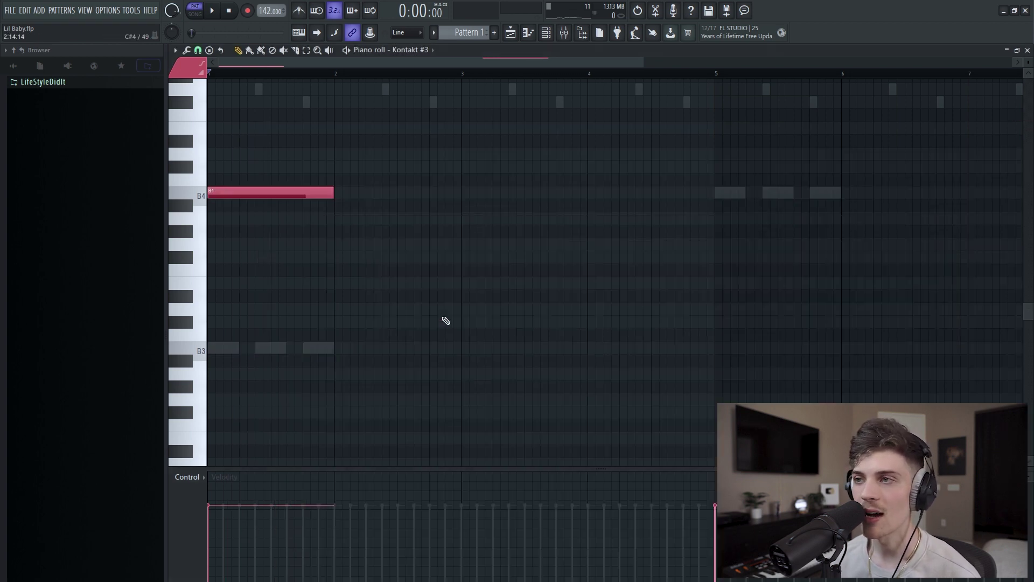
{"action": "scroll", "coordinate": [430, 80], "scroll_direction": "down", "scroll_amount": 2}
{"action": "scroll", "coordinate": [442, 225], "scroll_direction": "up", "scroll_amount": 4}
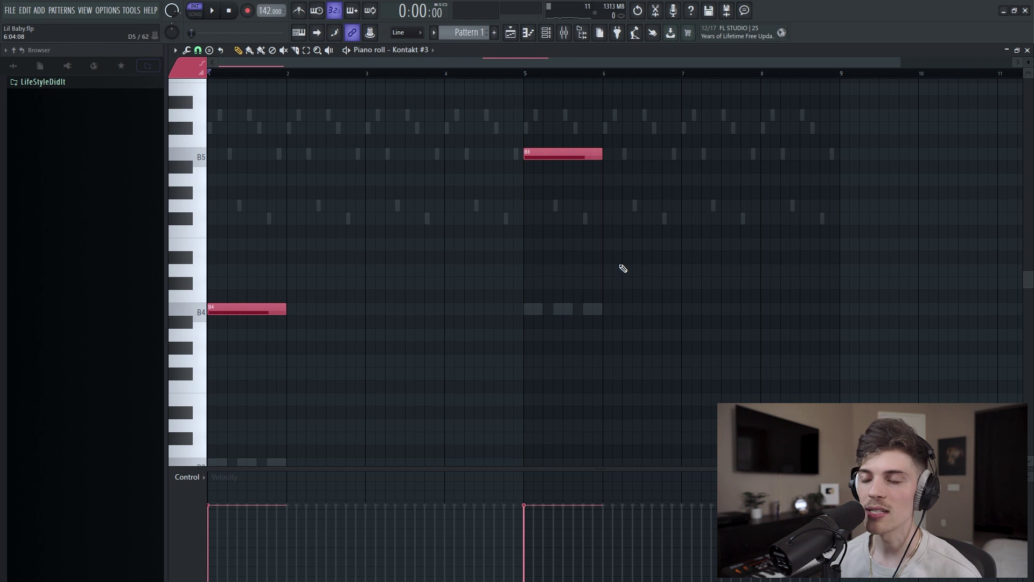
{"action": "key", "text": "space"}
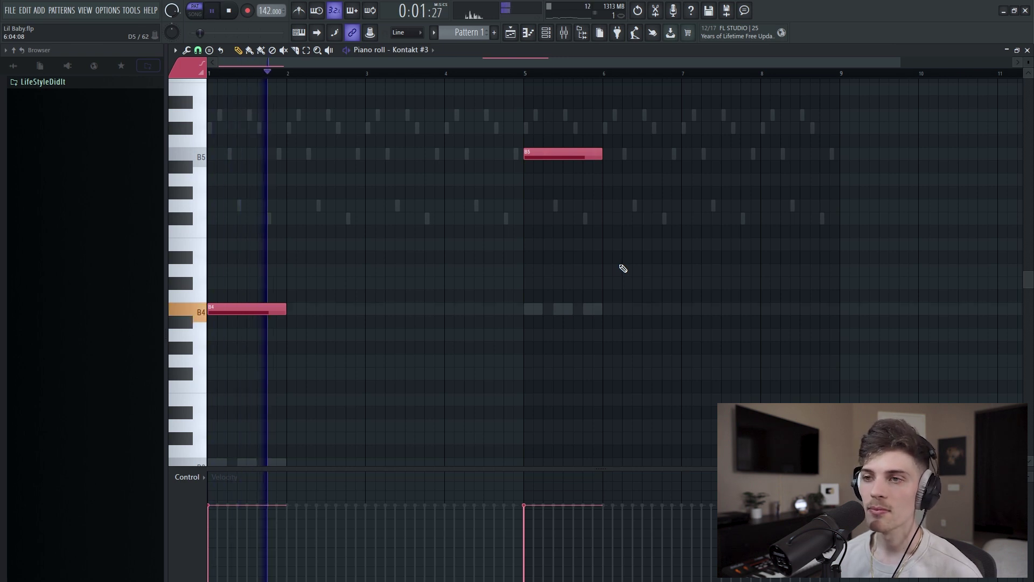
{"action": "key", "text": "space"}
{"action": "key", "text": "ctrl+s"}
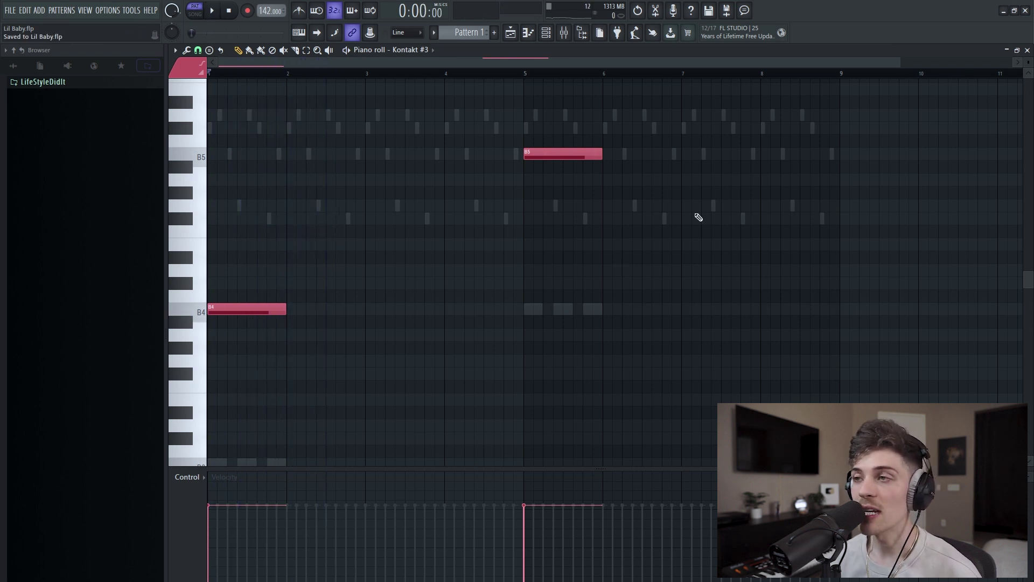
{"action": "key", "text": "space"}
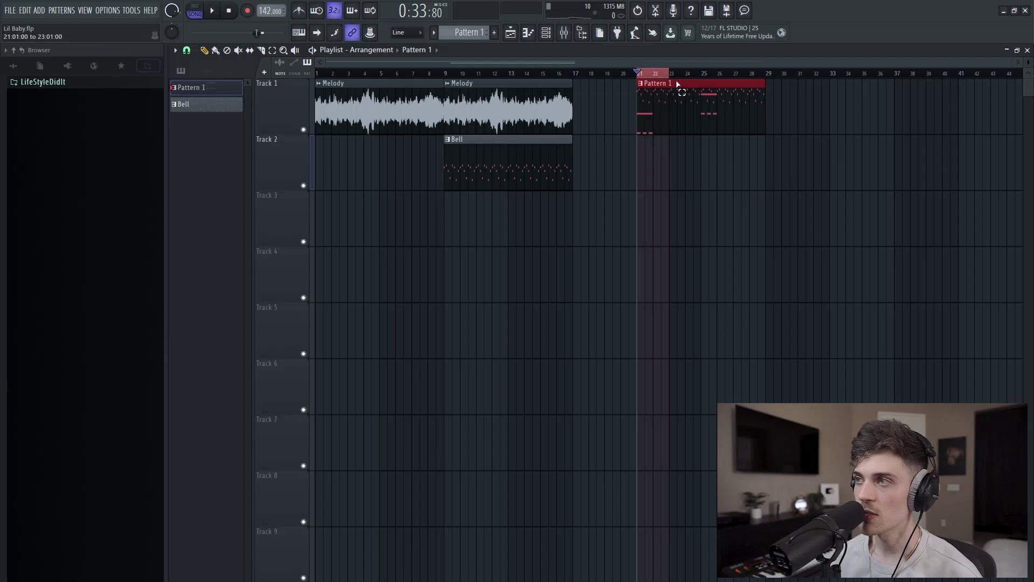
Step: Select the time range of the Pattern 1 clip, bars 21 to 28, in the playlist and consolidate it to audio
{"action": "left_click_drag", "start_coordinate": [677, 83], "coordinate": [754, 94]}
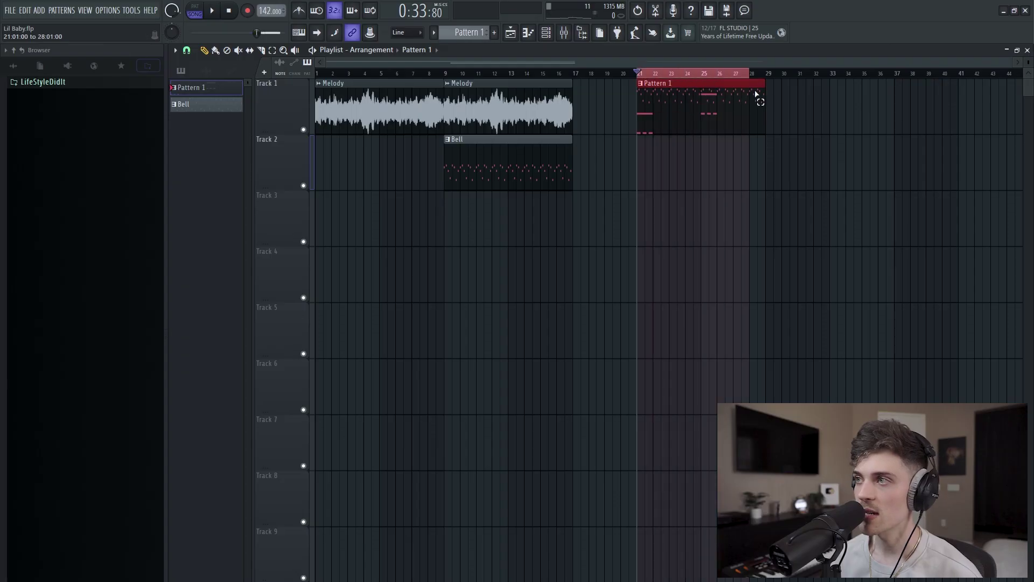
{"action": "left_click_drag", "start_coordinate": [529, 185], "coordinate": [653, 255]}
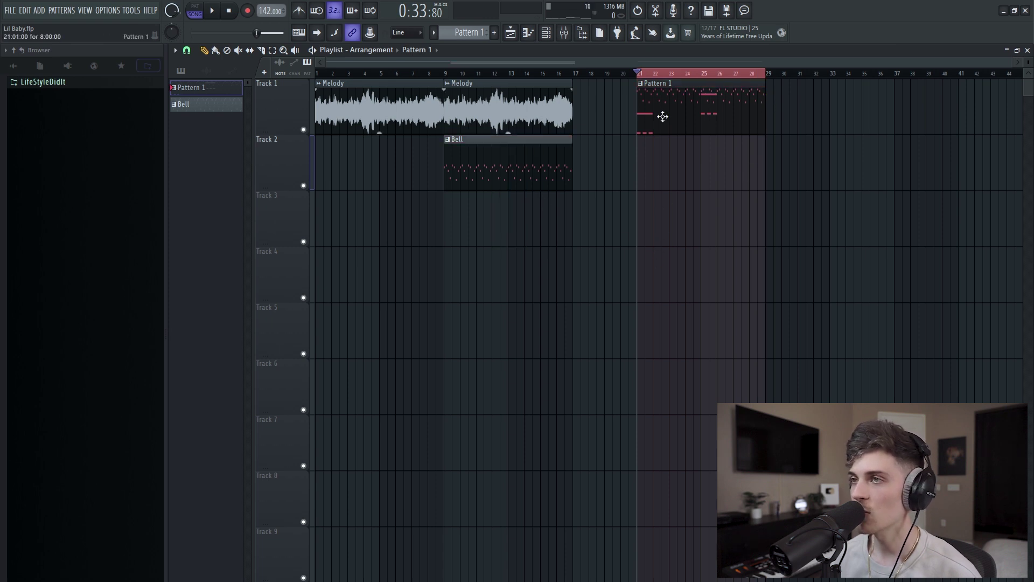
{"action": "left_click", "coordinate": [522, 111]}
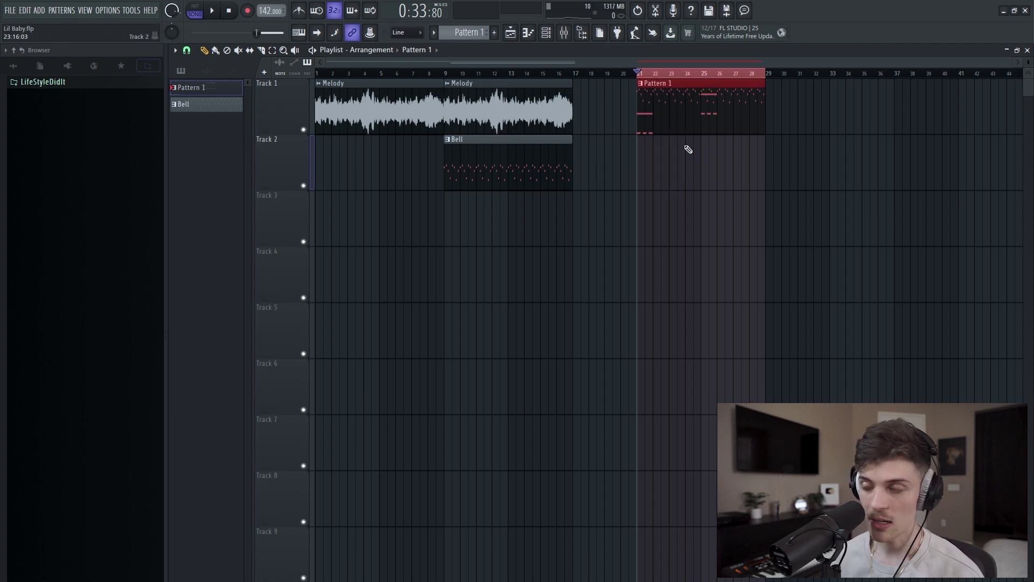
{"action": "key", "text": "ctrl+alt+c"}
{"action": "left_click", "coordinate": [602, 466]}
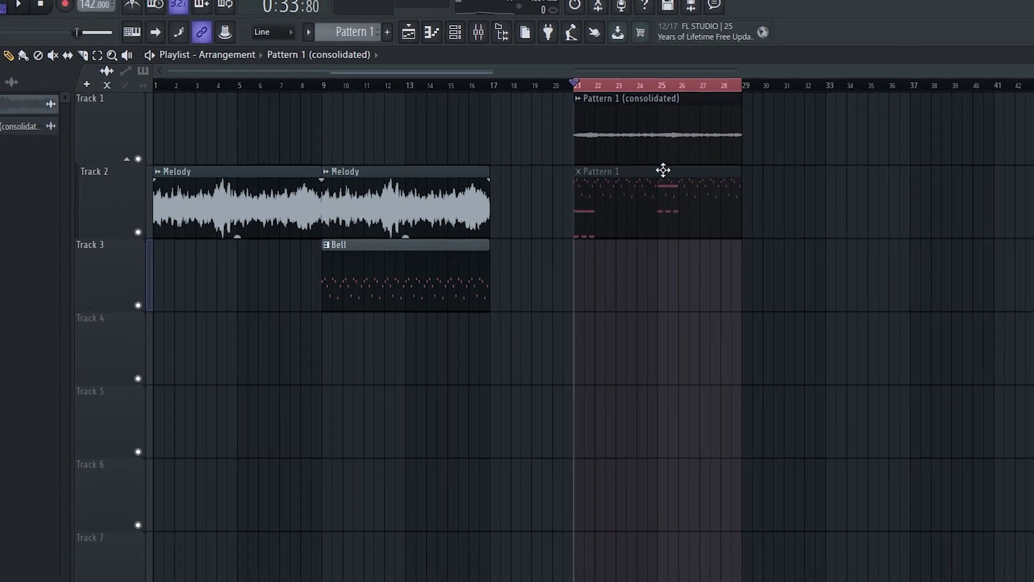
Step: Try a 17.0 dB gain and a shorter end on the consolidated Pattern 1 audio clip, and restore both
{"action": "mouse_move", "coordinate": [657, 163]}
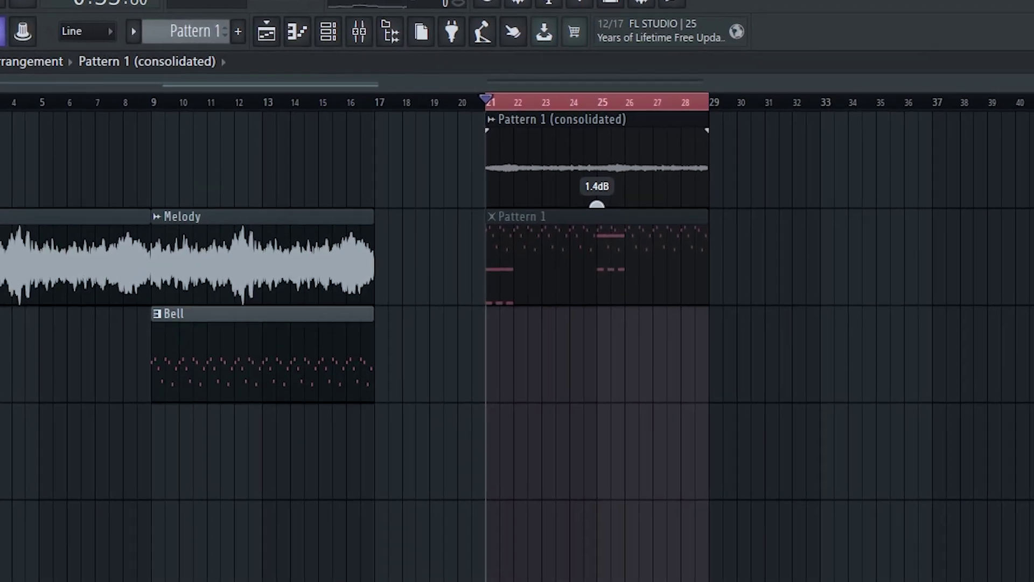
{"action": "left_click_drag", "start_coordinate": [597, 204], "coordinate": [596, 189]}
{"action": "right_click", "coordinate": [607, 209]}
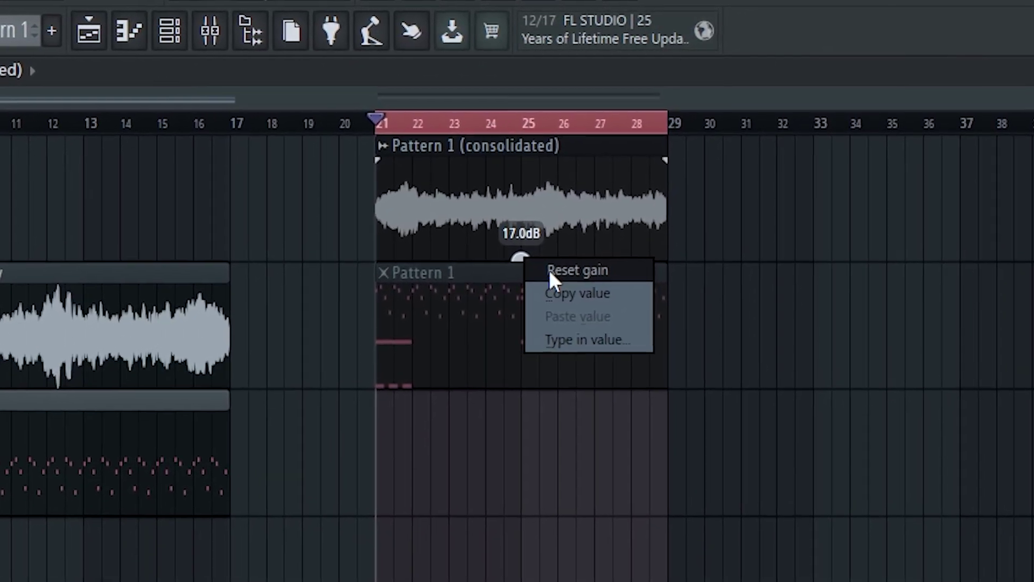
{"action": "left_click", "coordinate": [561, 259]}
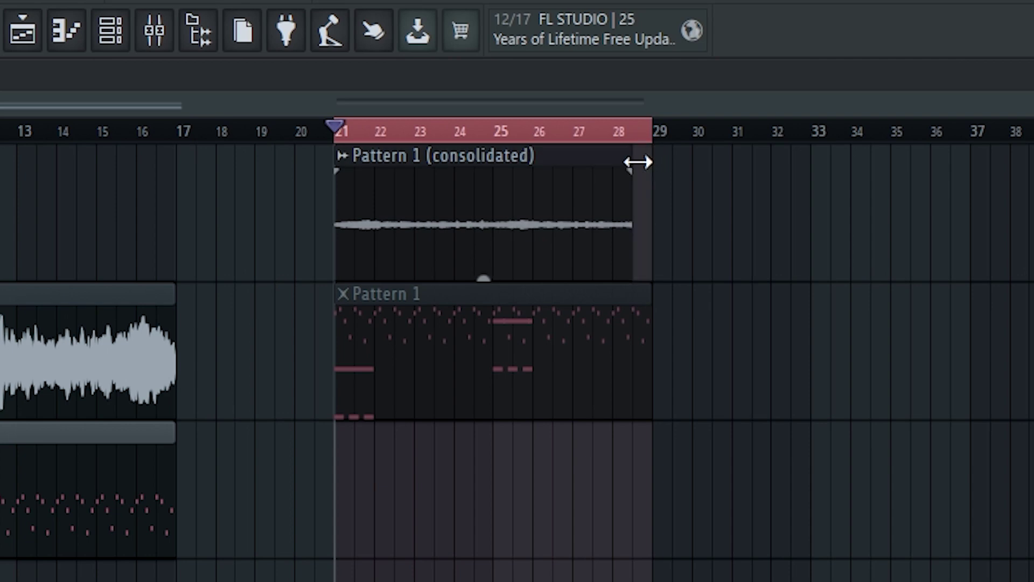
{"action": "left_click_drag", "start_coordinate": [617, 175], "coordinate": [651, 178]}
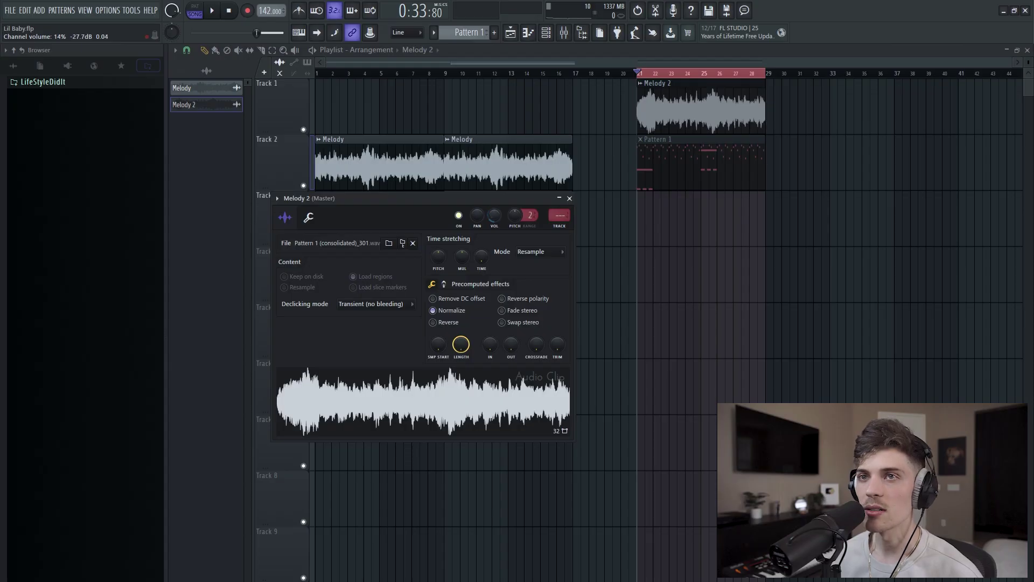
Step: Reverse the Melody 2 audio clip and shift its pitch by -100 cents, using the Stretch time-stretching mode
{"action": "left_click", "coordinate": [457, 326]}
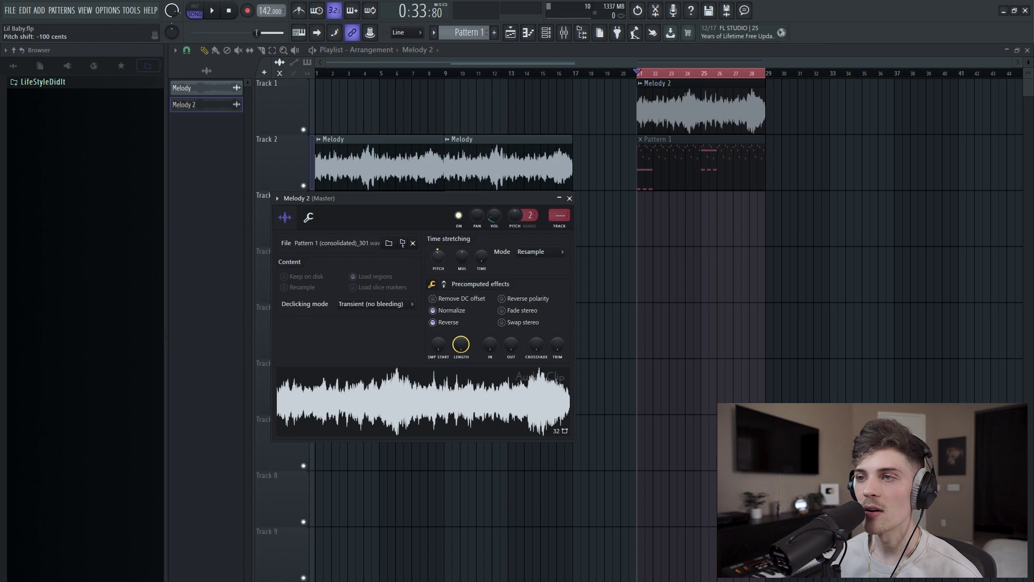
{"action": "scroll", "coordinate": [543, 253], "scroll_direction": "down", "scroll_amount": 1}
{"action": "left_click", "coordinate": [541, 251]}
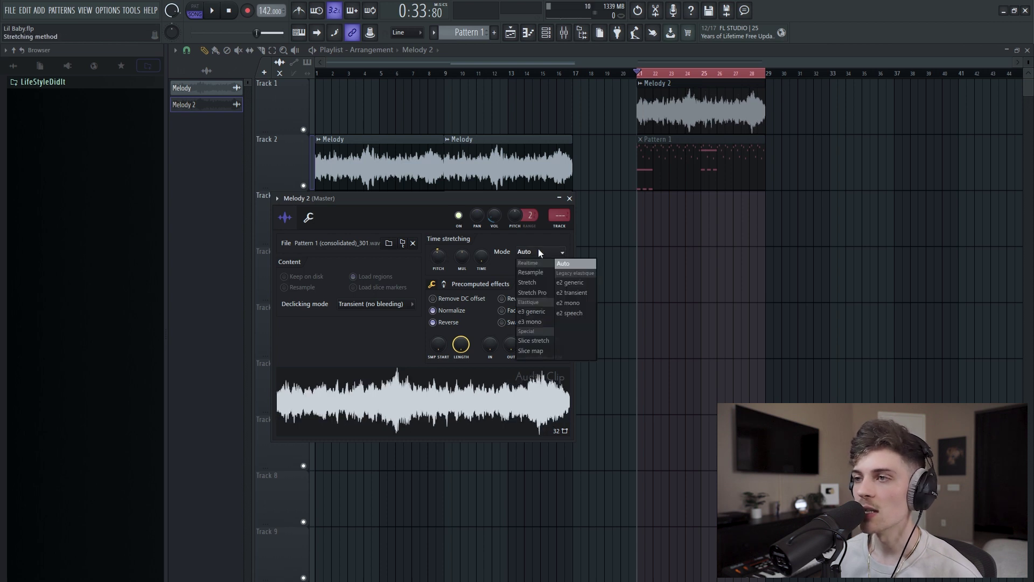
{"action": "left_click", "coordinate": [535, 285]}
{"action": "key", "text": "Escape"}
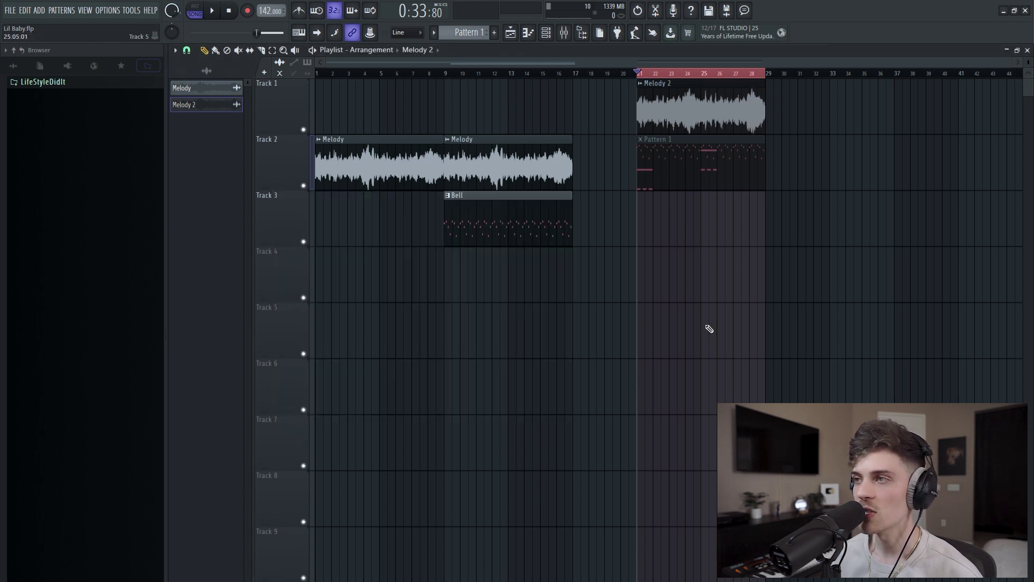
Step: Solo Track 2 and play back the original Pattern 1 clip from bar 21
{"action": "right_click", "coordinate": [303, 186]}
{"action": "key", "text": "space"}
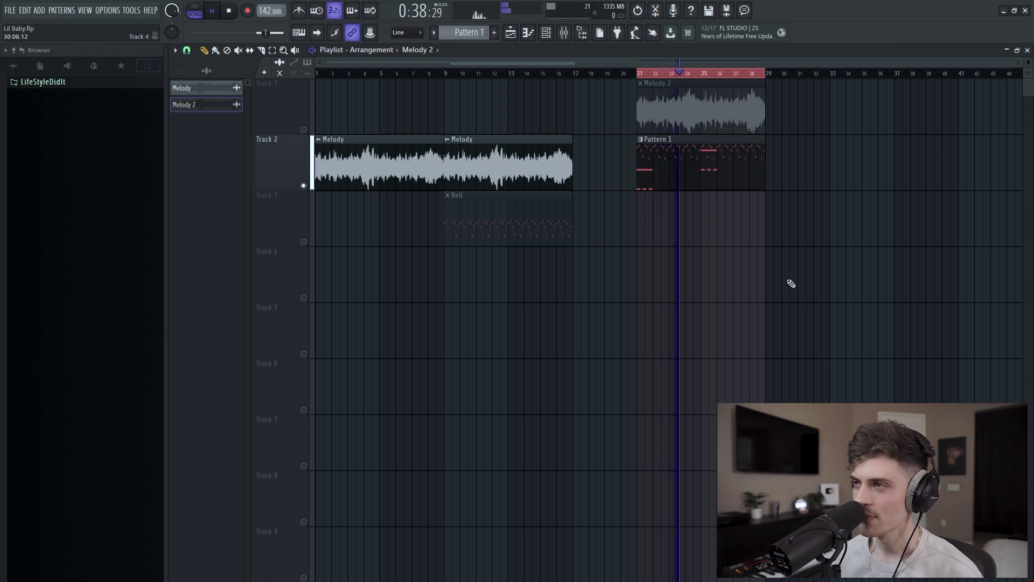
{"action": "key", "text": "space"}
Step: Solo Track 1, play back the reversed Melody 2 clip for comparison, and save the project
{"action": "right_click", "coordinate": [303, 130]}
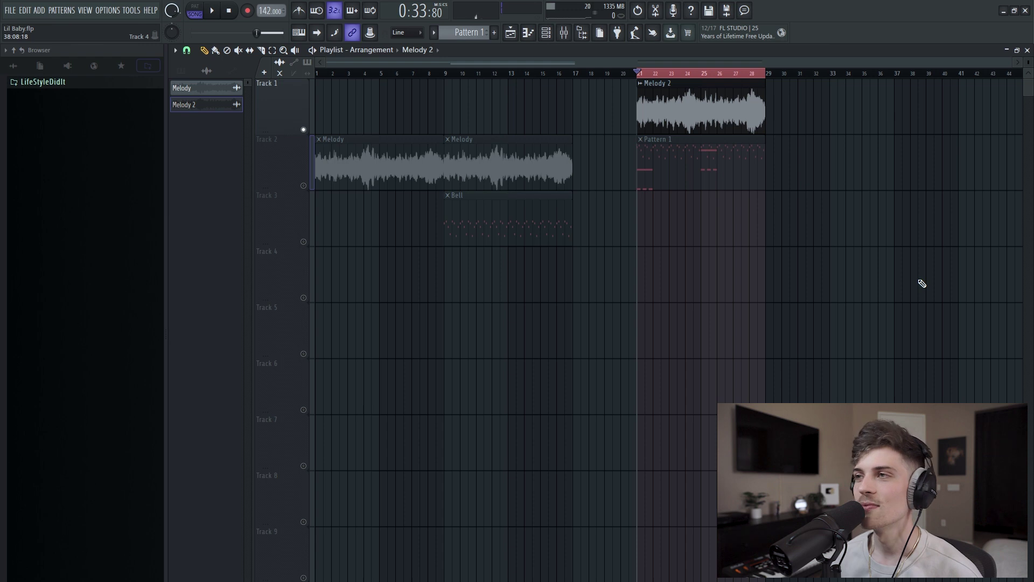
{"action": "key", "text": "space"}
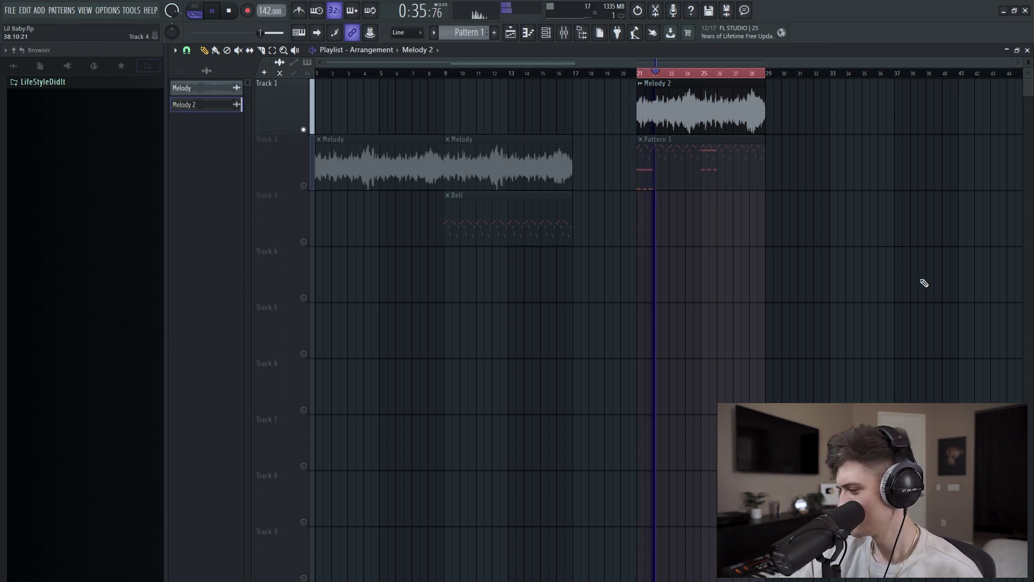
{"action": "key", "text": "ctrl+s"}
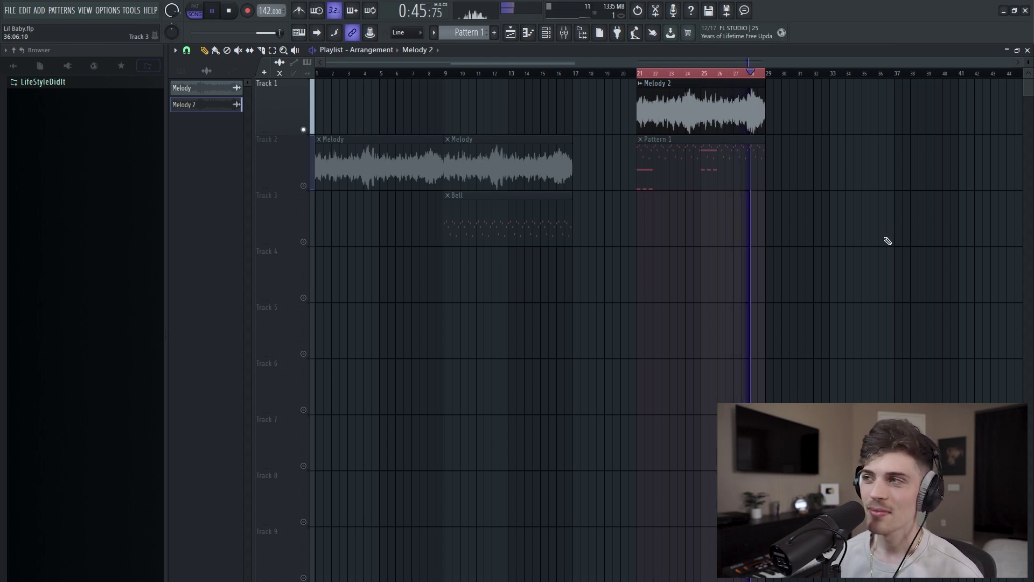
{"action": "key", "text": "space"}
Step: Unsolo all playlist tracks and delete the Pattern 1 clip at bar 21 on Track 2
{"action": "left_click", "coordinate": [306, 245]}
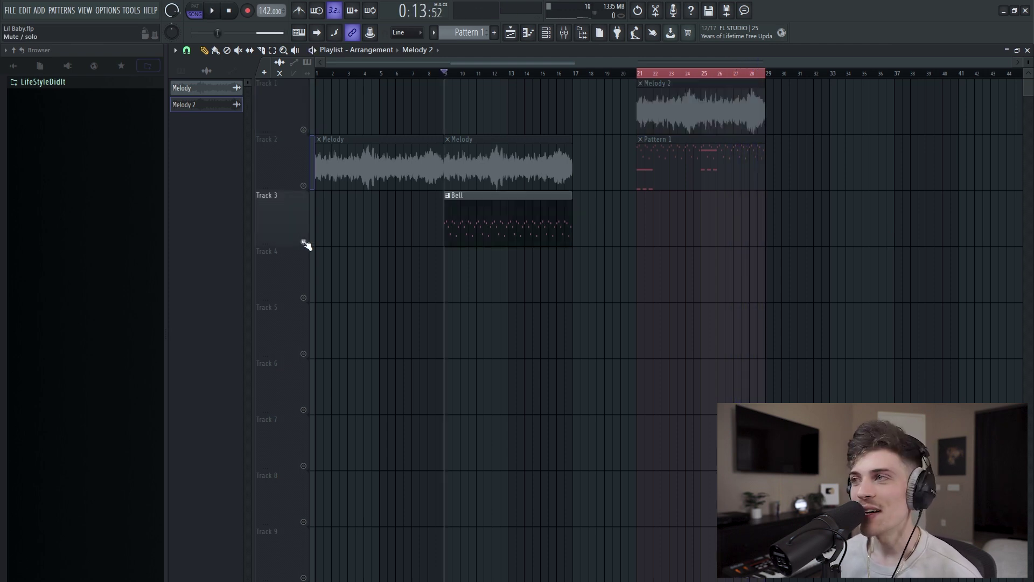
{"action": "left_click", "coordinate": [303, 242], "text": "ctrl"}
{"action": "right_click", "coordinate": [687, 167]}
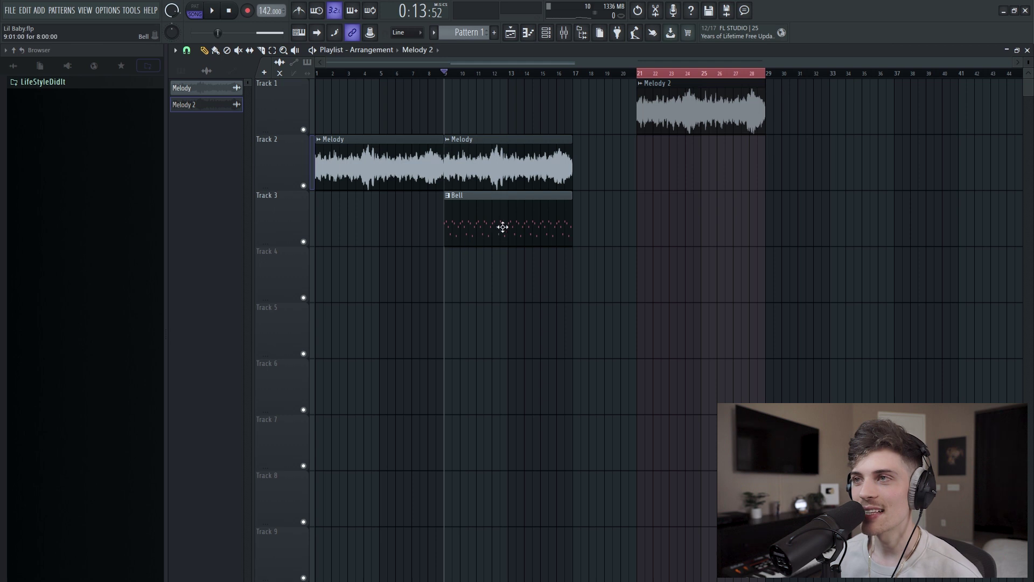
Step: View the ValhallaVintageVerb settings on the Bell mixer insert and close the plugin
{"action": "left_click", "coordinate": [550, 34]}
{"action": "left_click", "coordinate": [391, 262]}
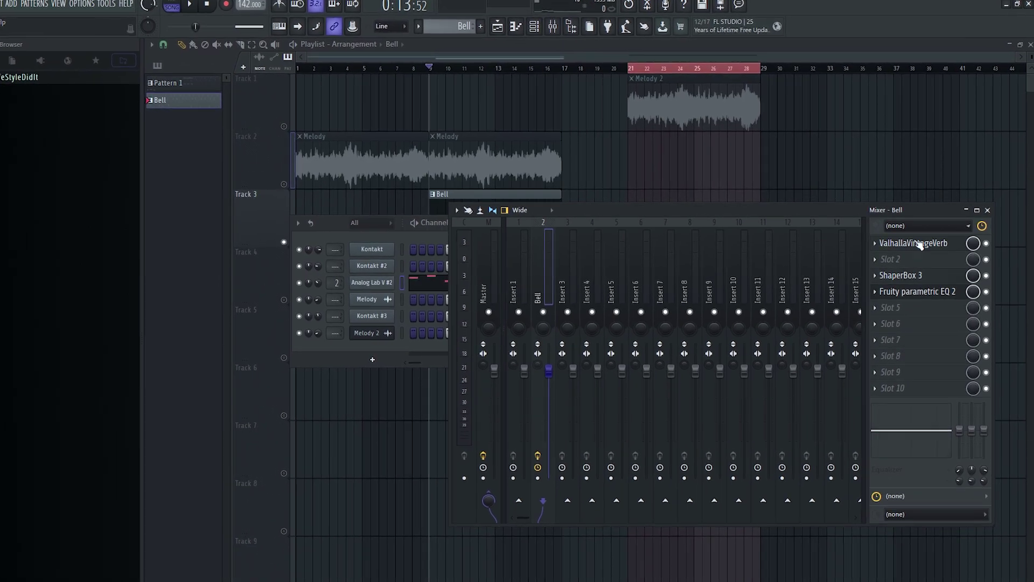
{"action": "left_click", "coordinate": [916, 244]}
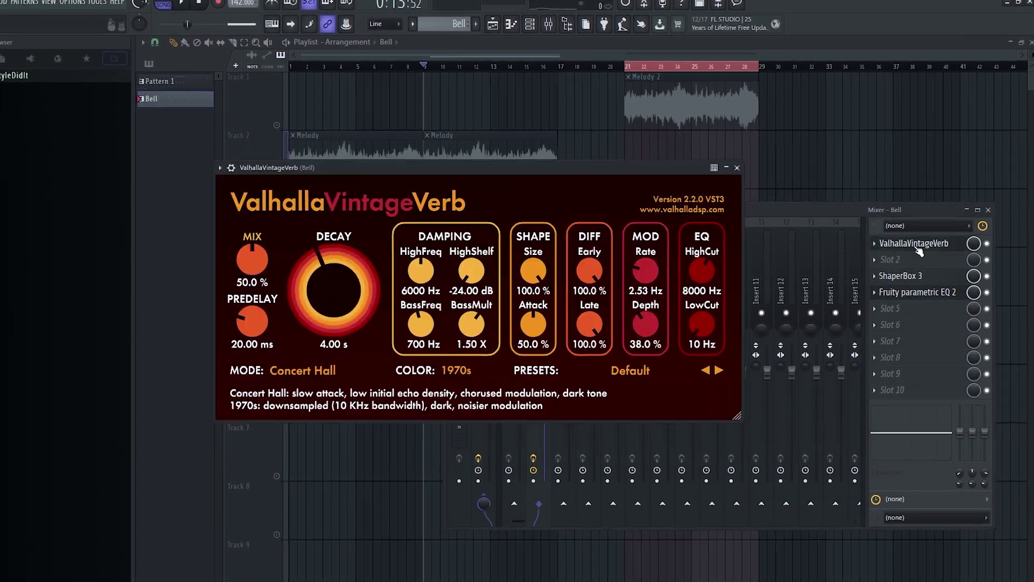
{"action": "left_click", "coordinate": [917, 249]}
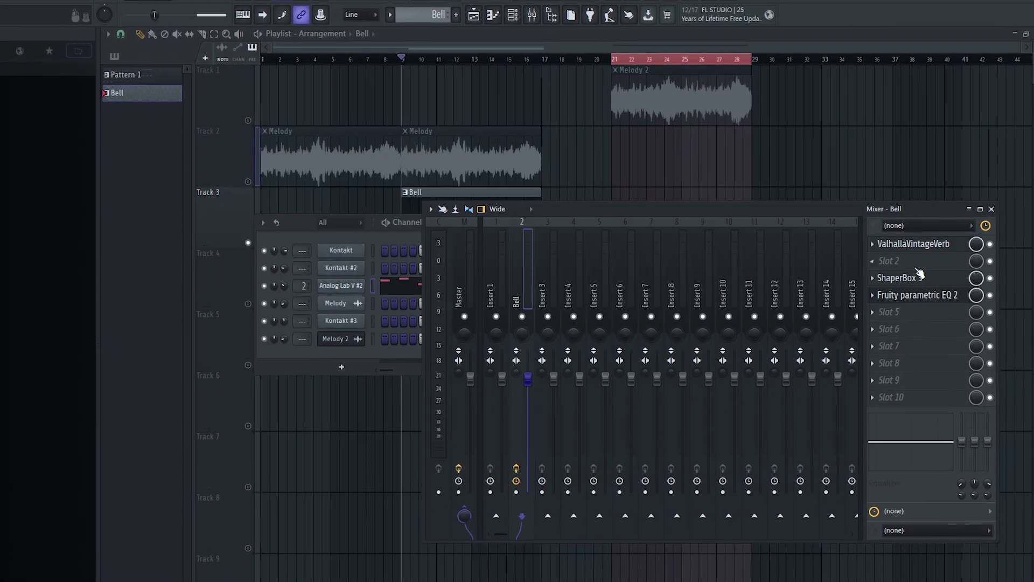
Step: View the Volume, Liquid and Pan modules of ShaperBox 3 on the Bell insert and close the plugin
{"action": "left_click", "coordinate": [919, 278]}
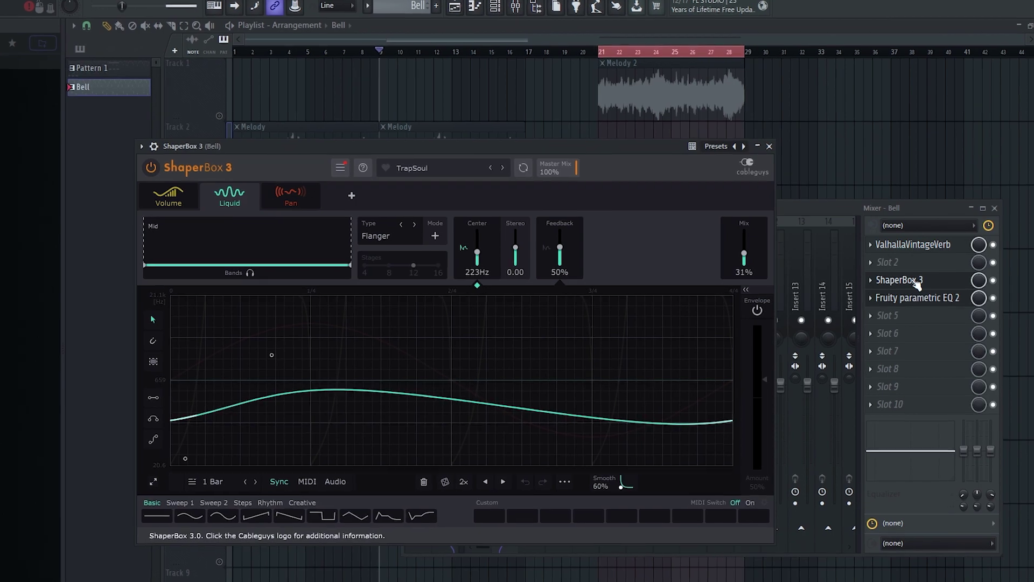
{"action": "left_click", "coordinate": [177, 197]}
{"action": "left_click", "coordinate": [208, 200]}
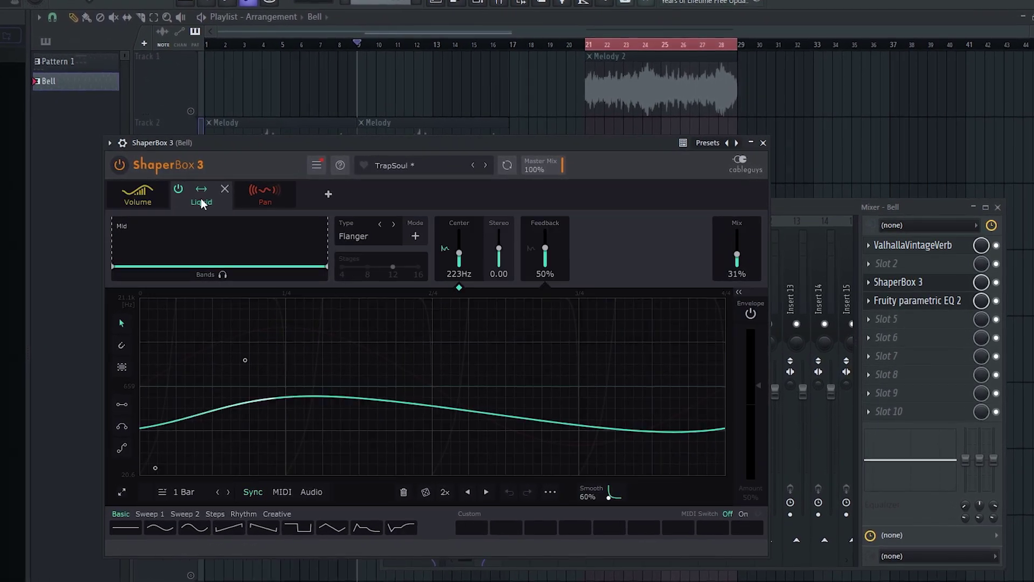
{"action": "left_click", "coordinate": [265, 197]}
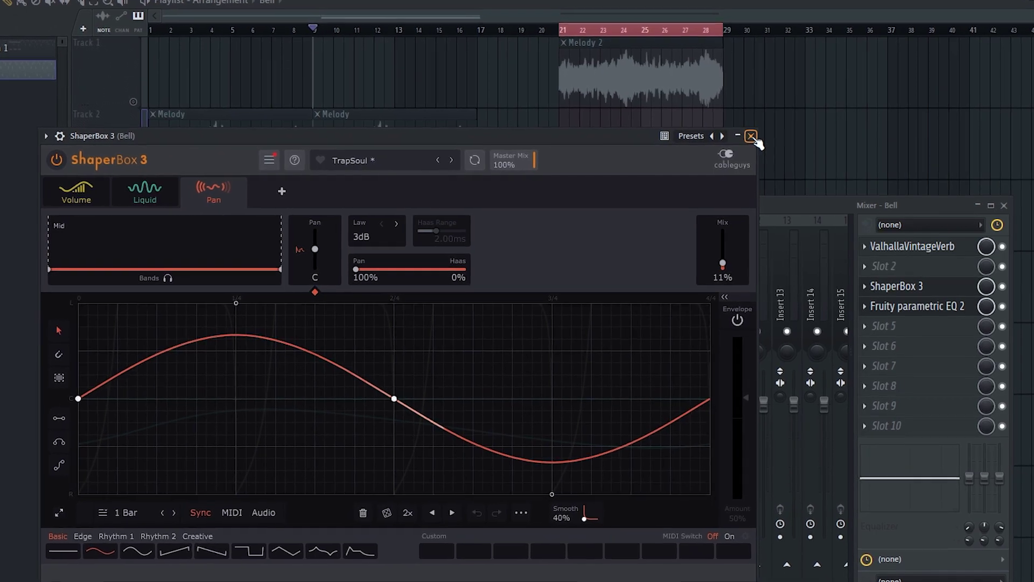
{"action": "left_click", "coordinate": [752, 137]}
Step: View the Fruity parametric EQ 2 curve on the Bell insert and close the plugin
{"action": "left_click", "coordinate": [932, 318]}
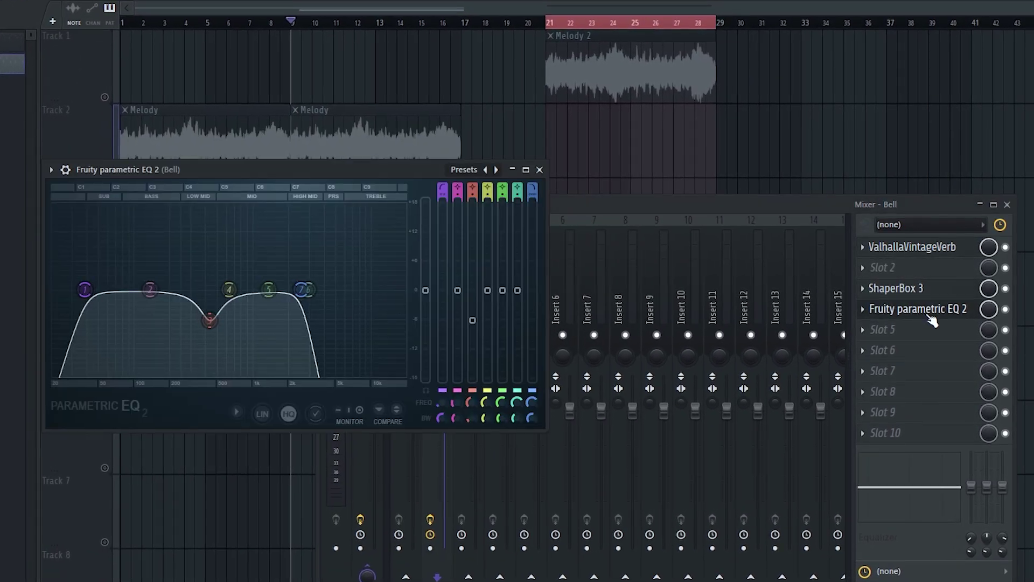
{"action": "left_click", "coordinate": [550, 174]}
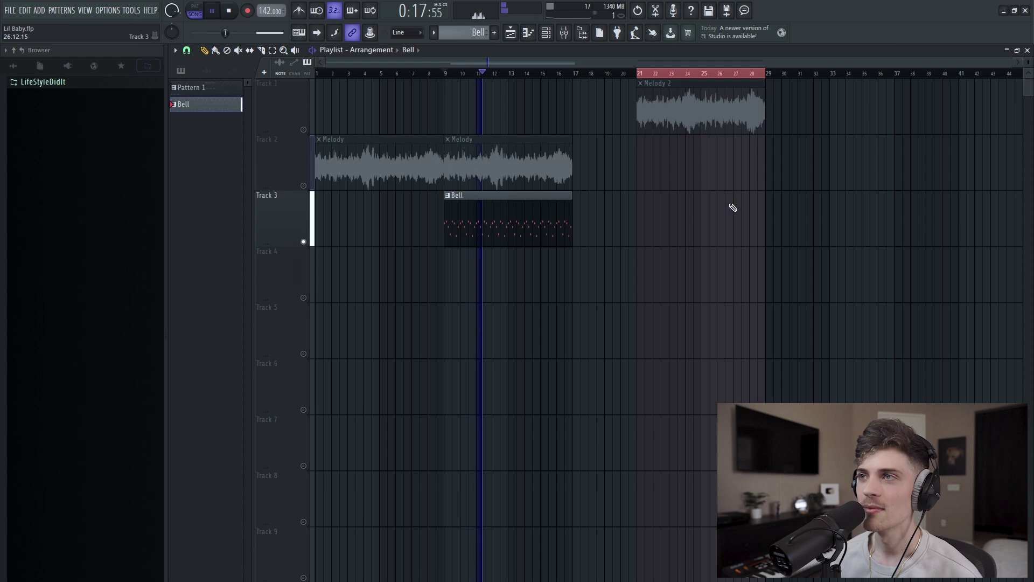
{"action": "left_click", "coordinate": [573, 32]}
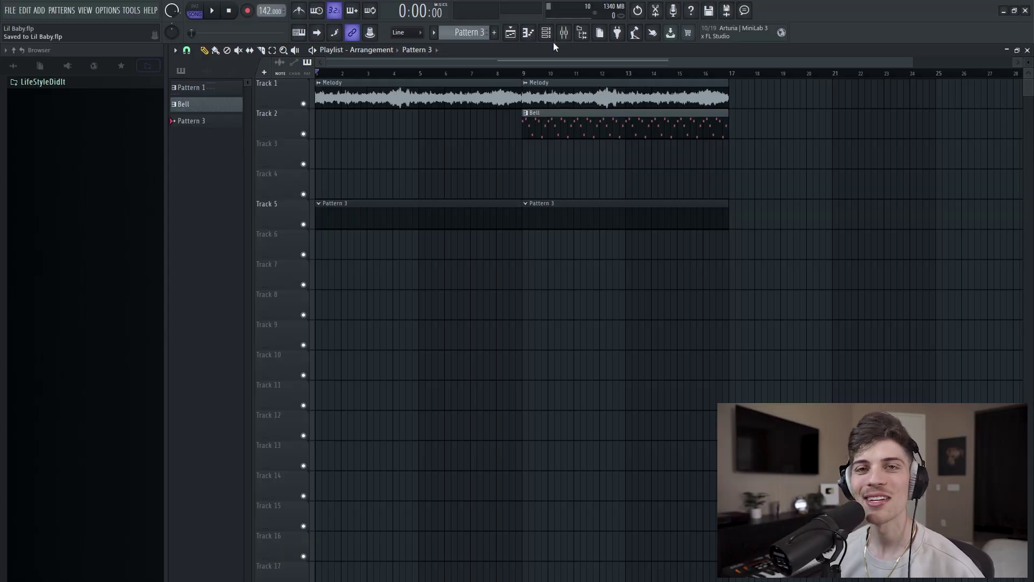
Step: Fill the Hit 1 channel every 2 steps in Pattern 3, and select and lengthen all its notes in the piano roll
{"action": "left_click", "coordinate": [546, 34]}
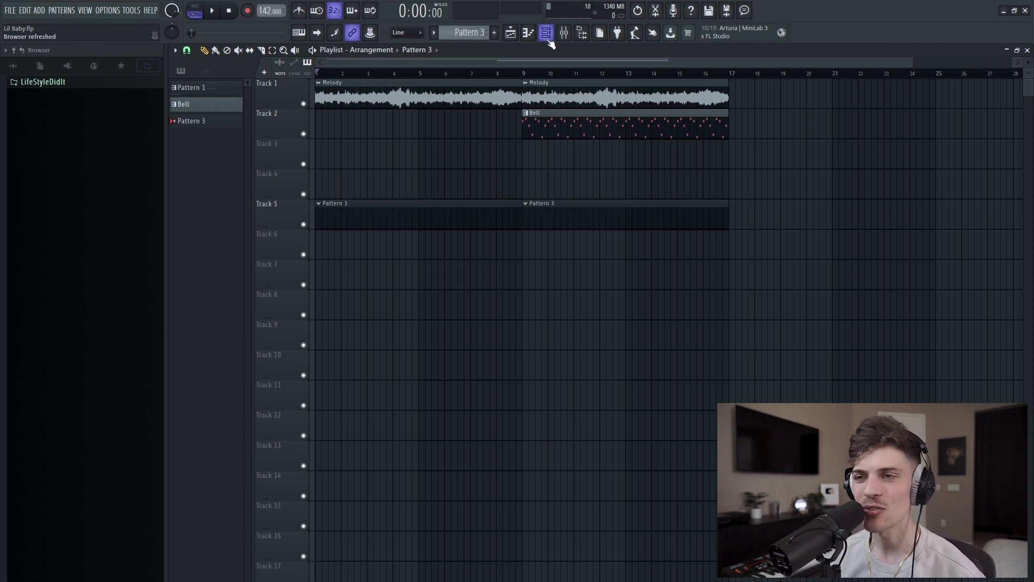
{"action": "left_click", "coordinate": [547, 33]}
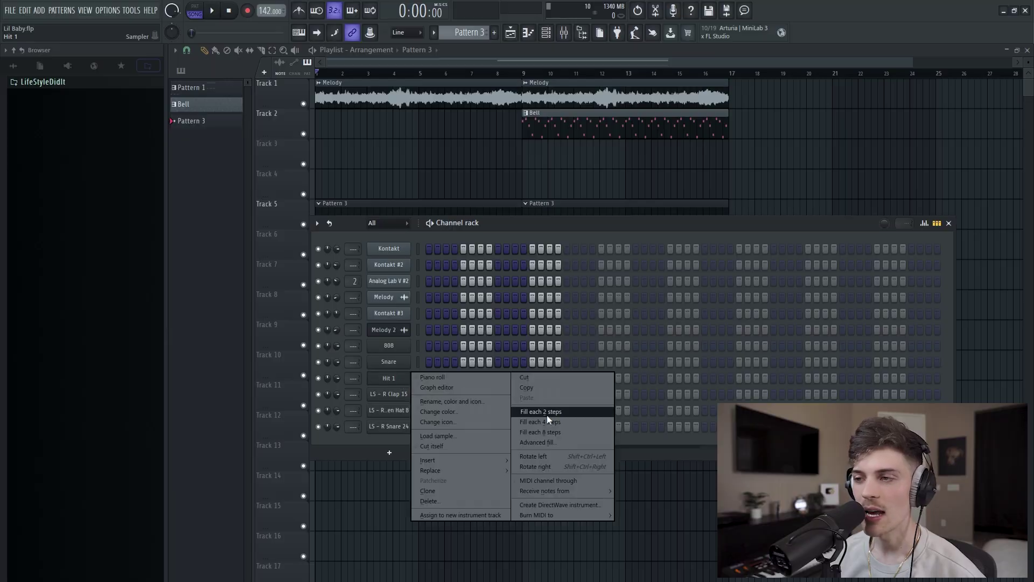
{"action": "left_click", "coordinate": [546, 414]}
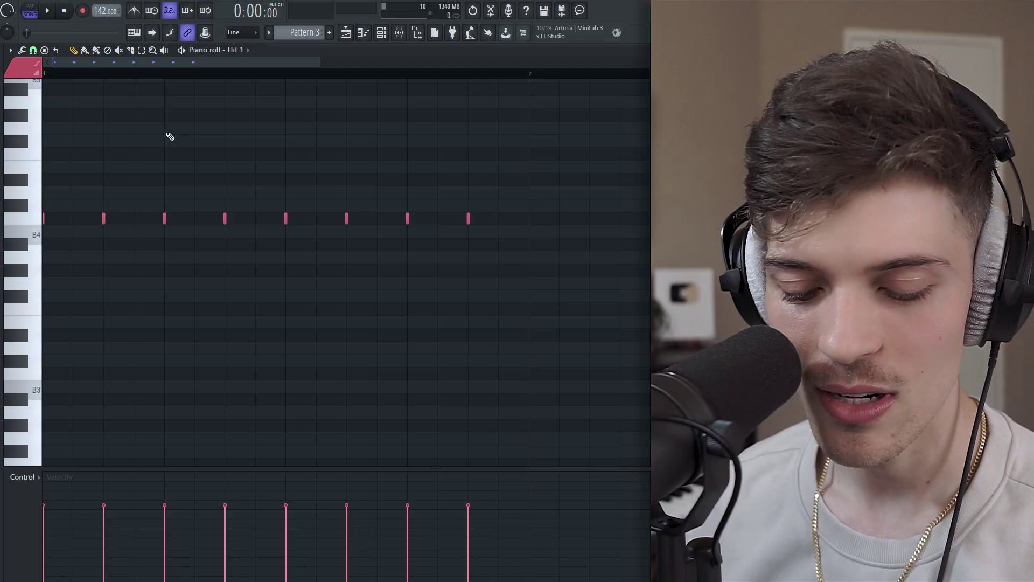
{"action": "key", "text": "ctrl+a"}
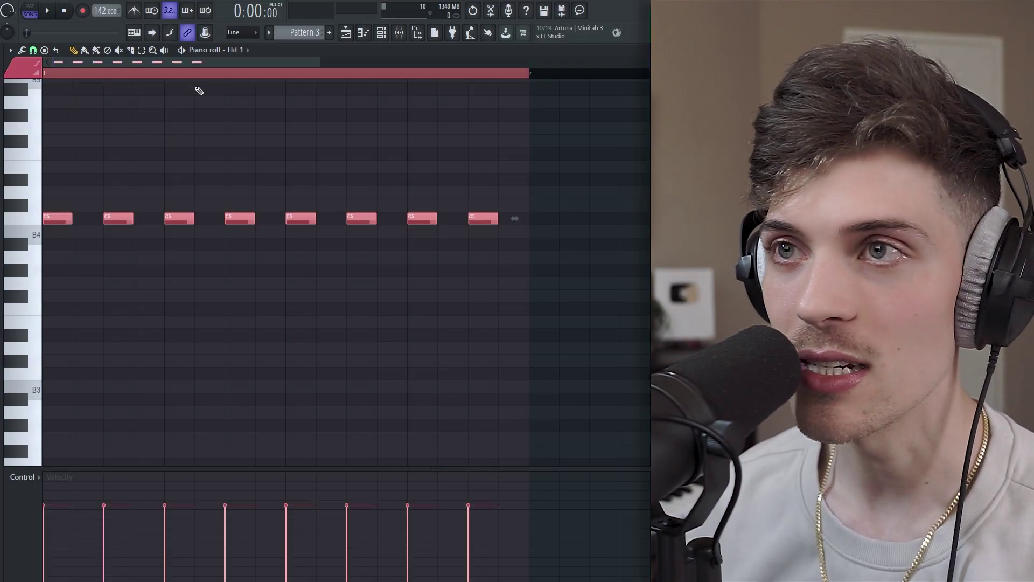
Step: Duplicate the one-bar Hit 1 pattern until it fills eight bars, and clear the selection
{"action": "scroll", "coordinate": [176, 81], "scroll_direction": "down", "scroll_amount": 5}
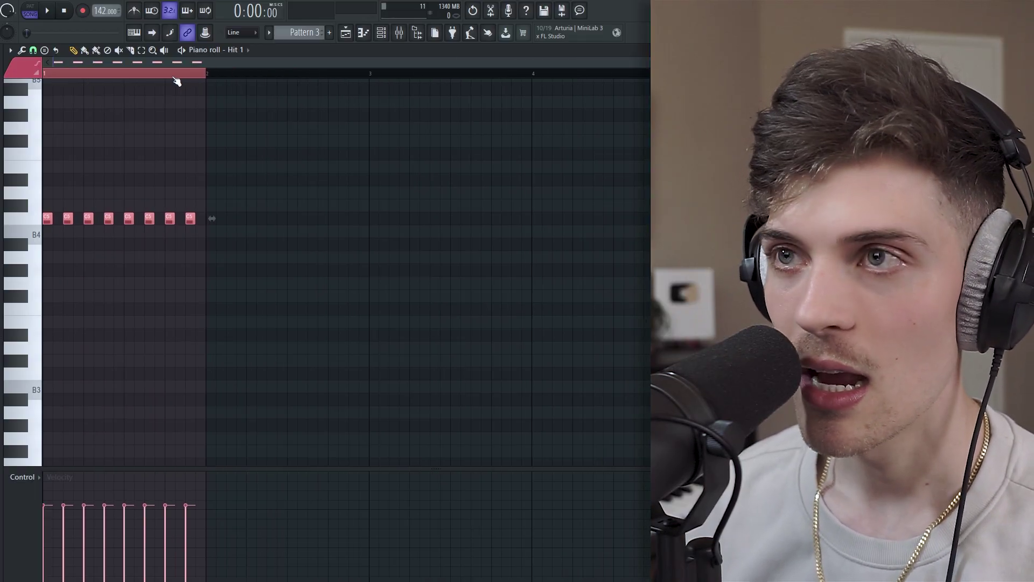
{"action": "key", "text": "ctrl+b"}
{"action": "key", "text": "ctrl+b"}
{"action": "key", "text": "ctrl+b"}
{"action": "scroll", "coordinate": [176, 80], "scroll_direction": "down", "scroll_amount": 2}
{"action": "key", "text": "ctrl+b"}
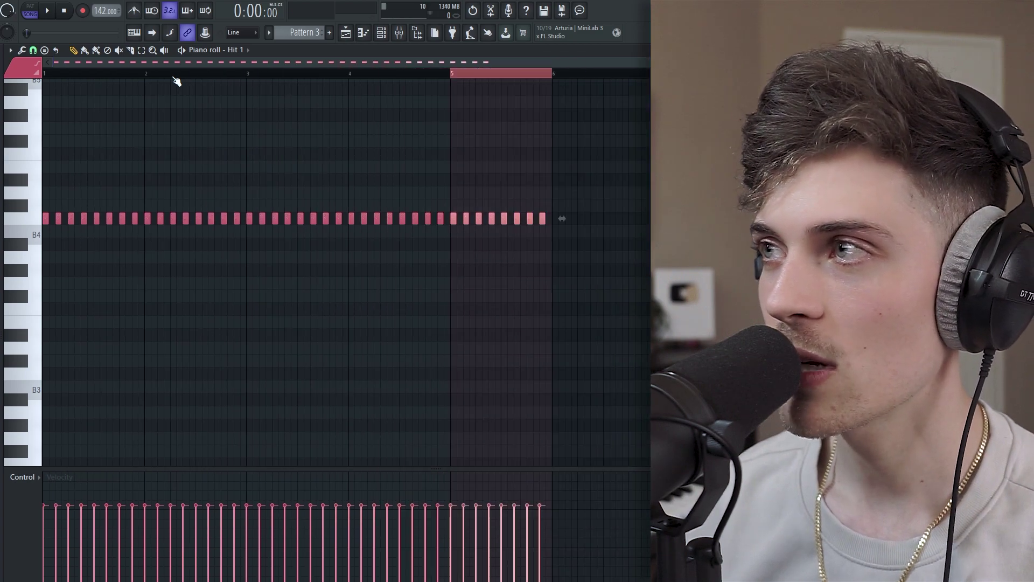
{"action": "key", "text": "ctrl+b"}
{"action": "scroll", "coordinate": [176, 81], "scroll_direction": "down", "scroll_amount": 1}
{"action": "key", "text": "ctrl+b"}
{"action": "key", "text": "ctrl+b"}
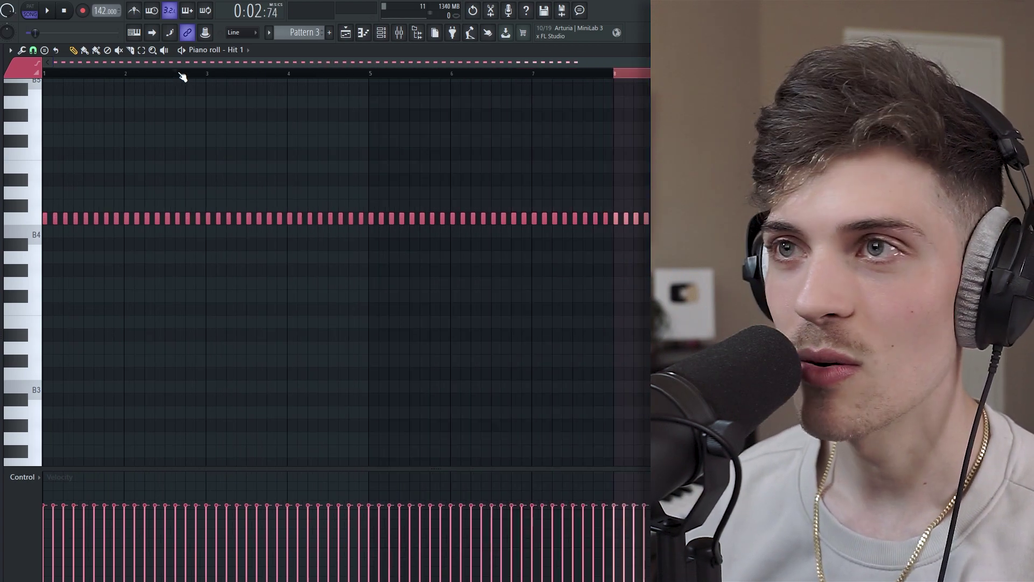
{"action": "key", "text": "ctrl+d"}
Step: Add a C5 note on beat 3 of bar 1 in the Snare channel's piano roll and play it back
{"action": "left_click", "coordinate": [382, 34]}
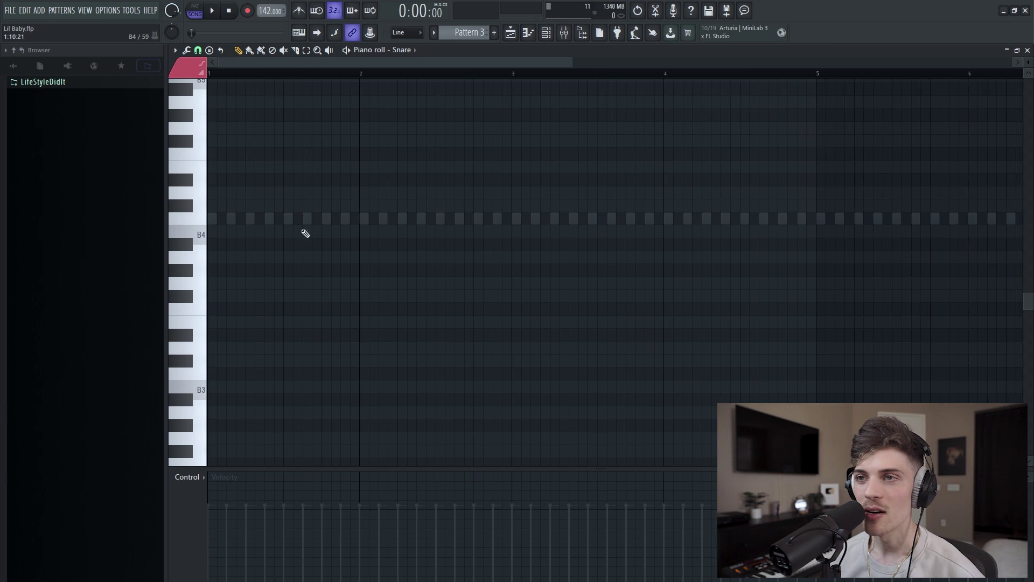
{"action": "left_click", "coordinate": [290, 220]}
{"action": "key", "text": "space"}
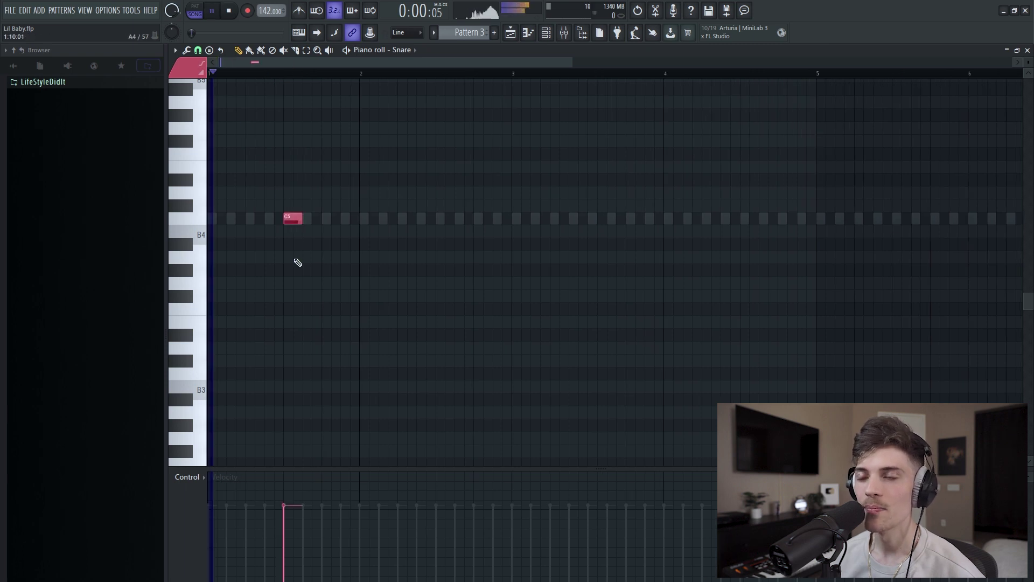
{"action": "key", "text": "space"}
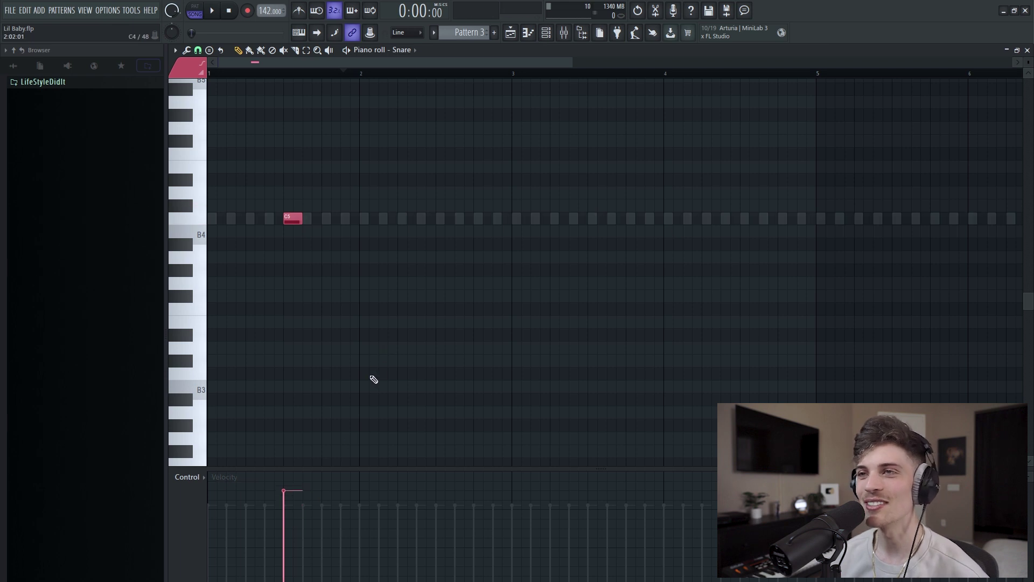
Step: Select bar 1 of the snare pattern and duplicate it through bar 8
{"action": "left_click_drag", "start_coordinate": [213, 76], "coordinate": [372, 94]}
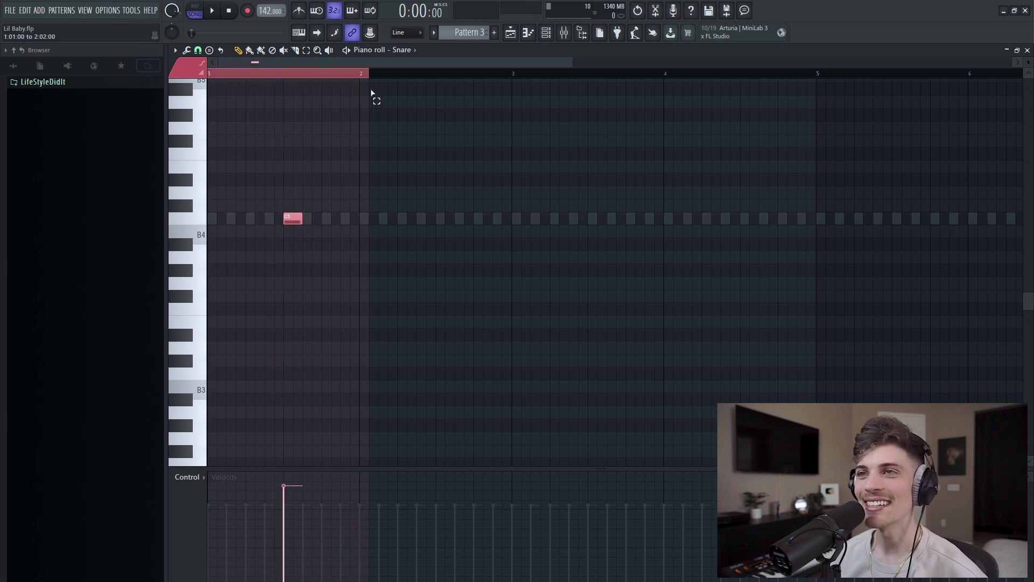
{"action": "key", "text": "ctrl+b"}
{"action": "key", "text": "ctrl+b"}
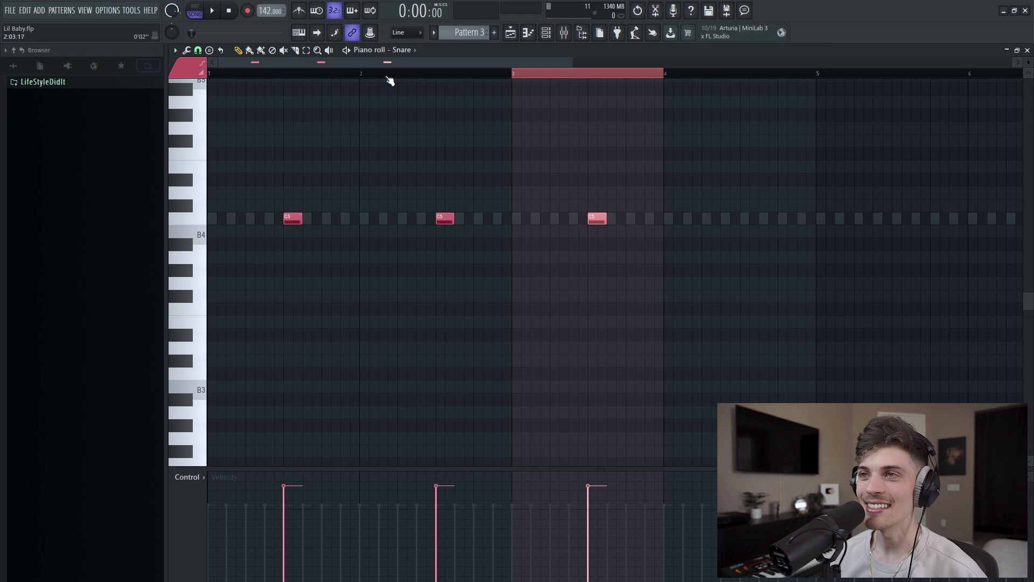
{"action": "scroll", "coordinate": [388, 80], "scroll_direction": "down", "scroll_amount": 2}
{"action": "key", "text": "ctrl+b"}
{"action": "key", "text": "ctrl+b"}
{"action": "key", "text": "ctrl+b"}
{"action": "key", "text": "ctrl+b"}
{"action": "key", "text": "ctrl+b"}
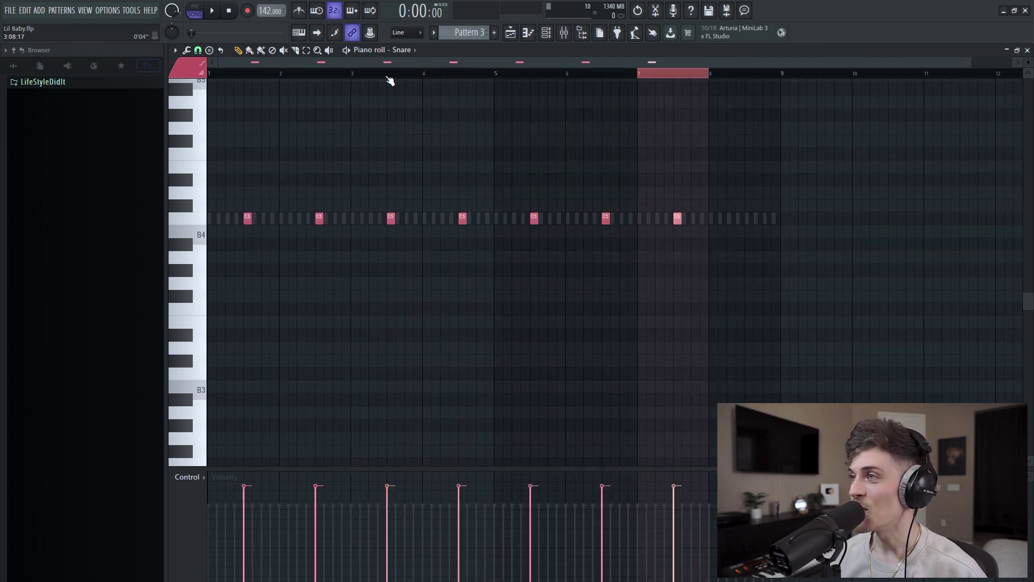
{"action": "left_click_drag", "start_coordinate": [714, 76], "coordinate": [778, 82]}
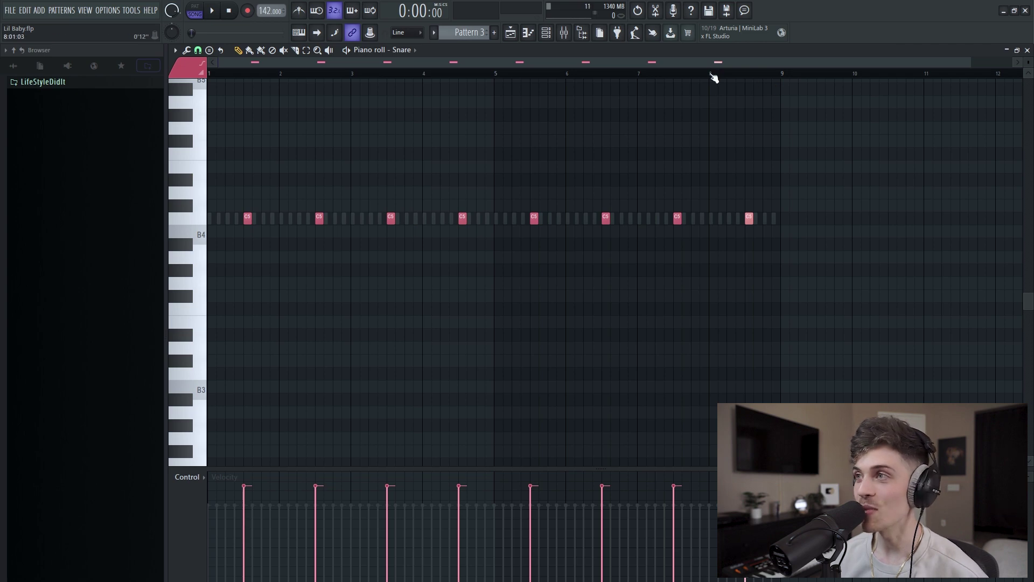
Step: Place half-bar C5 notes at the start of bars 1 and 5 for LS - R Open Hat 8, and save the project
{"action": "left_click", "coordinate": [548, 40]}
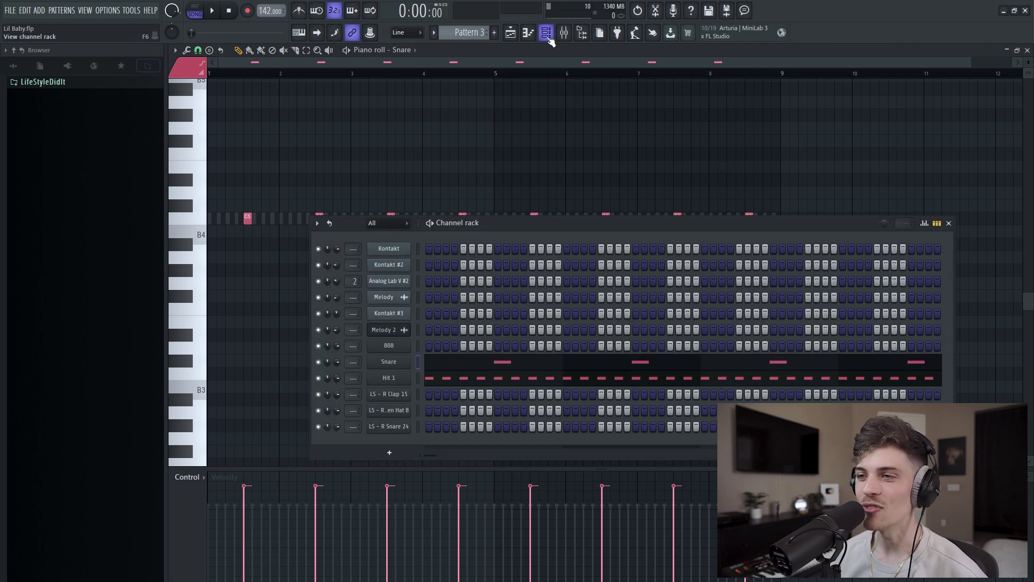
{"action": "left_click_drag", "start_coordinate": [222, 221], "coordinate": [166, 220]}
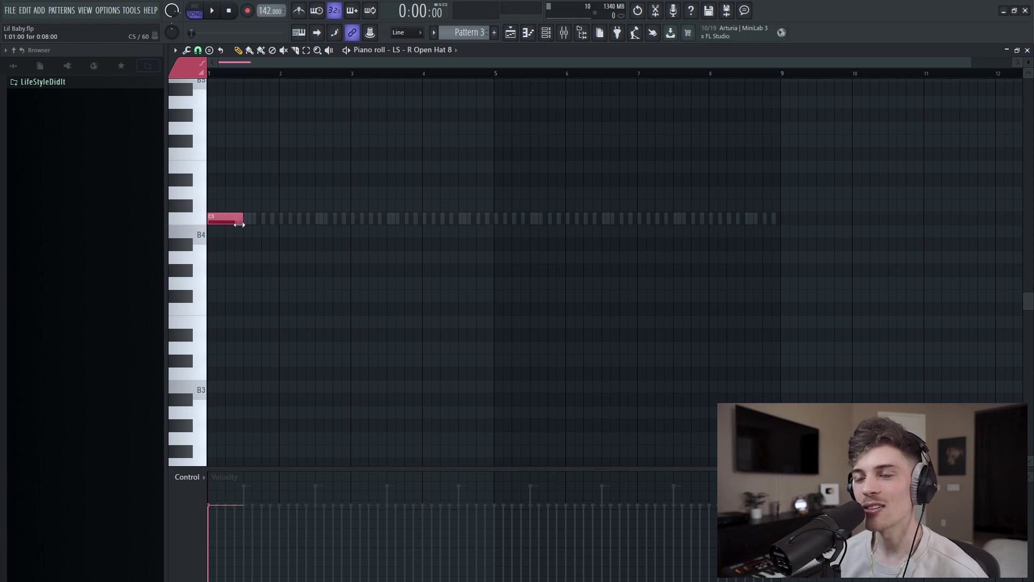
{"action": "left_click", "coordinate": [502, 219]}
{"action": "left_click", "coordinate": [360, 218]}
{"action": "right_click", "coordinate": [367, 219]}
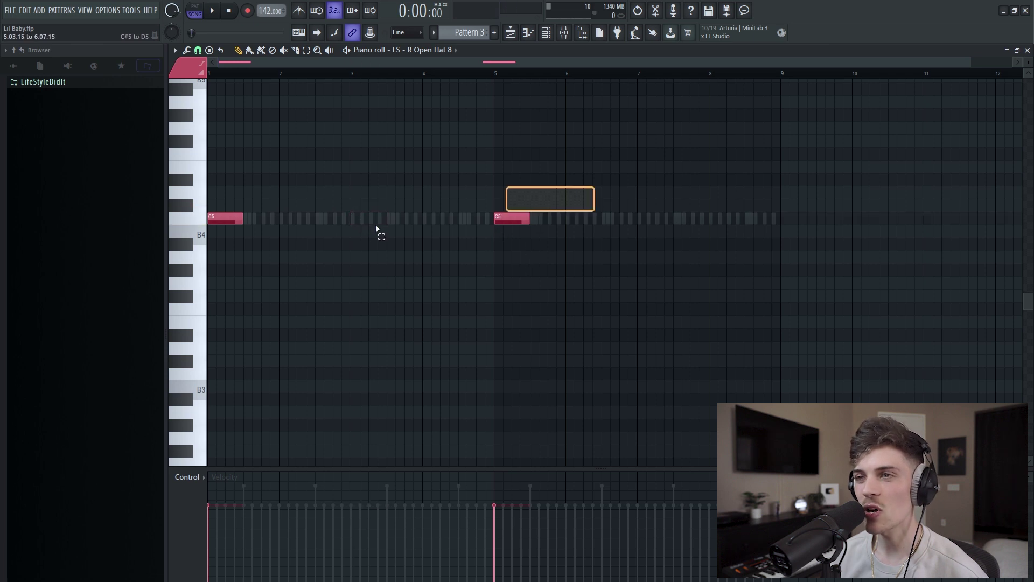
{"action": "left_click", "coordinate": [549, 37]}
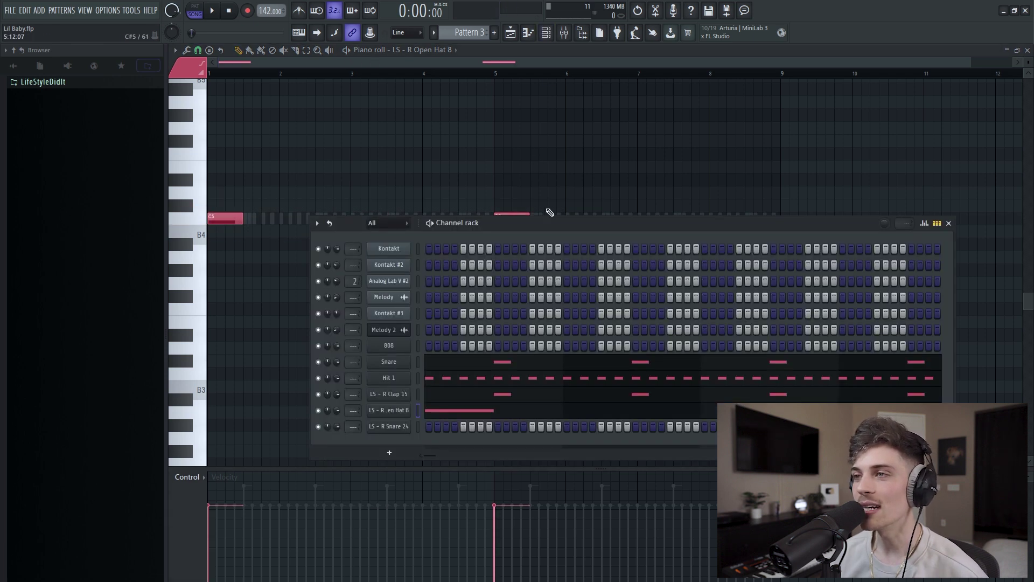
{"action": "key", "text": "ctrl+s"}
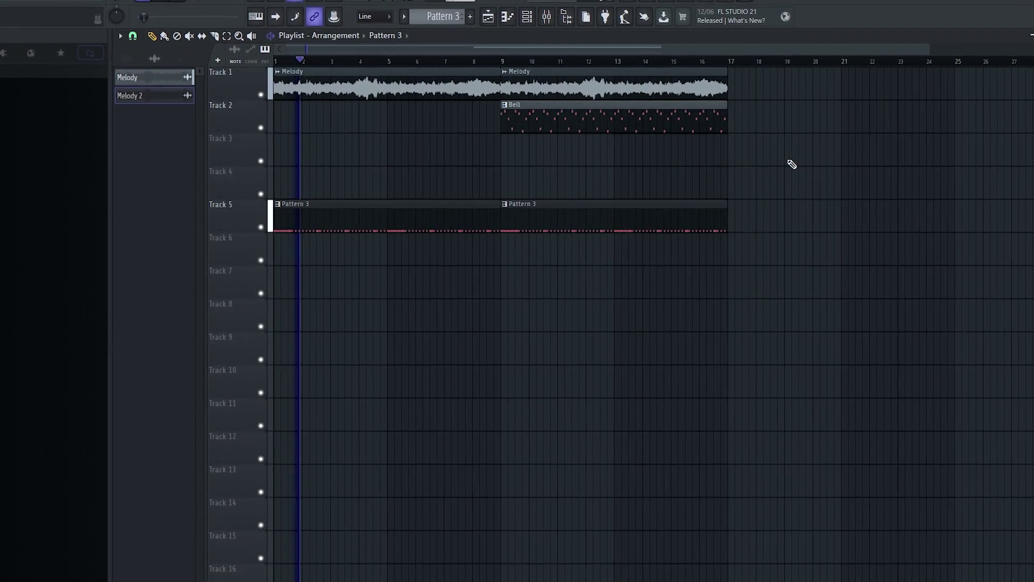
Step: Record a rhythm of A#4 notes for the 808 channel across the eight bars of Pattern 3
{"action": "left_click", "coordinate": [527, 17]}
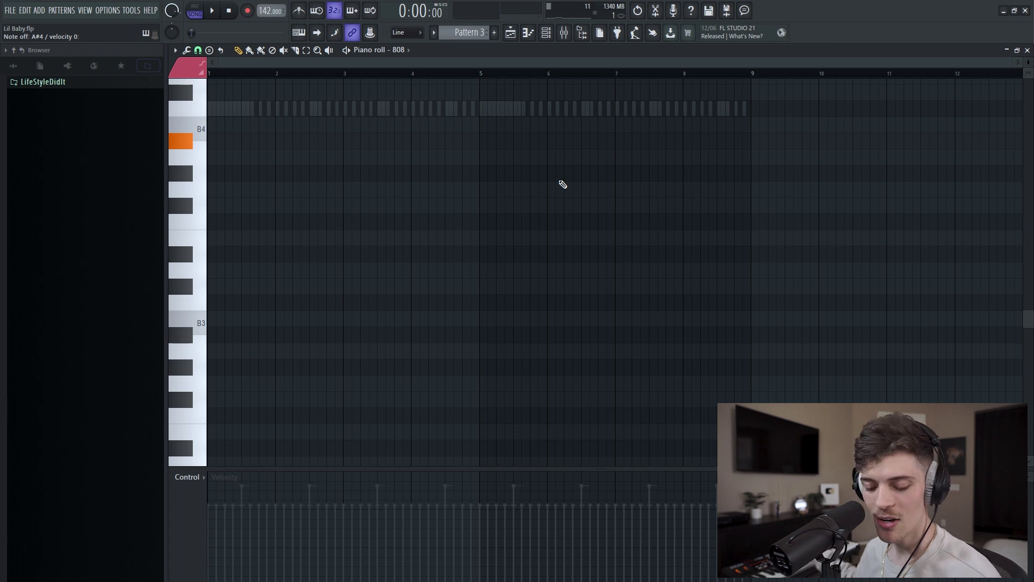
{"action": "scroll", "coordinate": [562, 184], "scroll_direction": "up", "scroll_amount": 3}
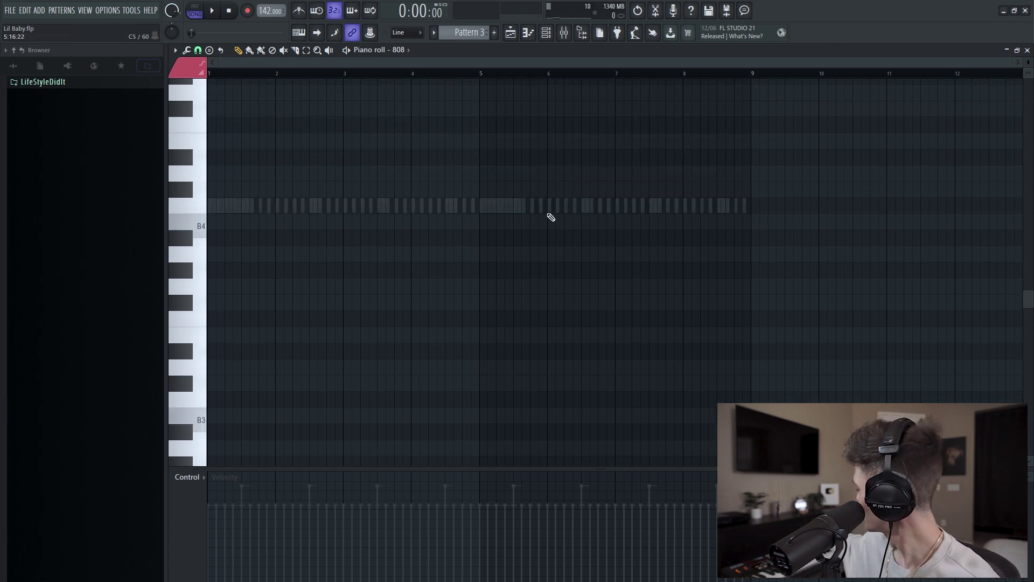
{"action": "key", "text": "space"}
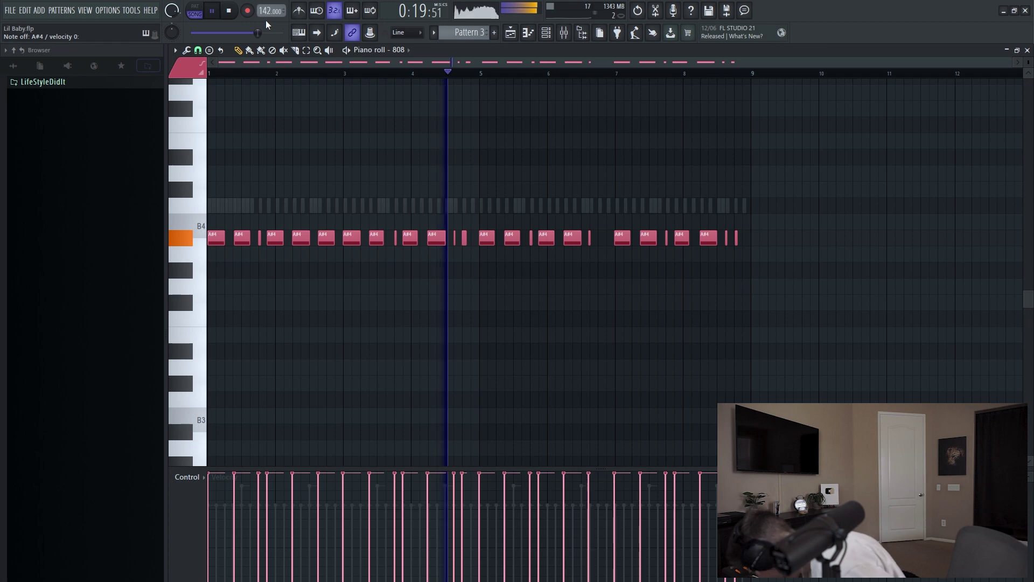
{"action": "key", "text": "space"}
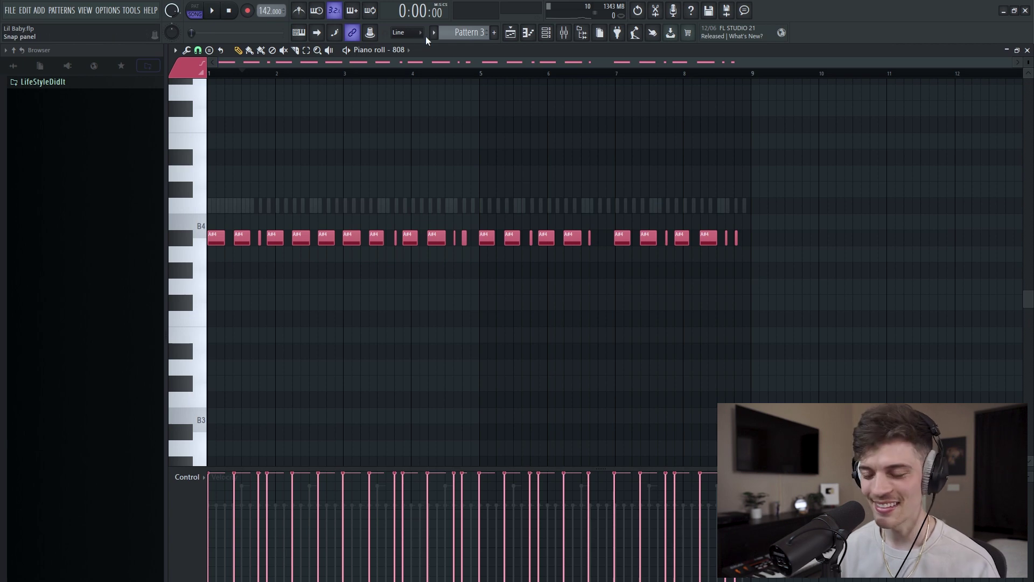
Step: Quantize the recorded 808 notes with the Default quantizer template
{"action": "key", "text": "alt+q"}
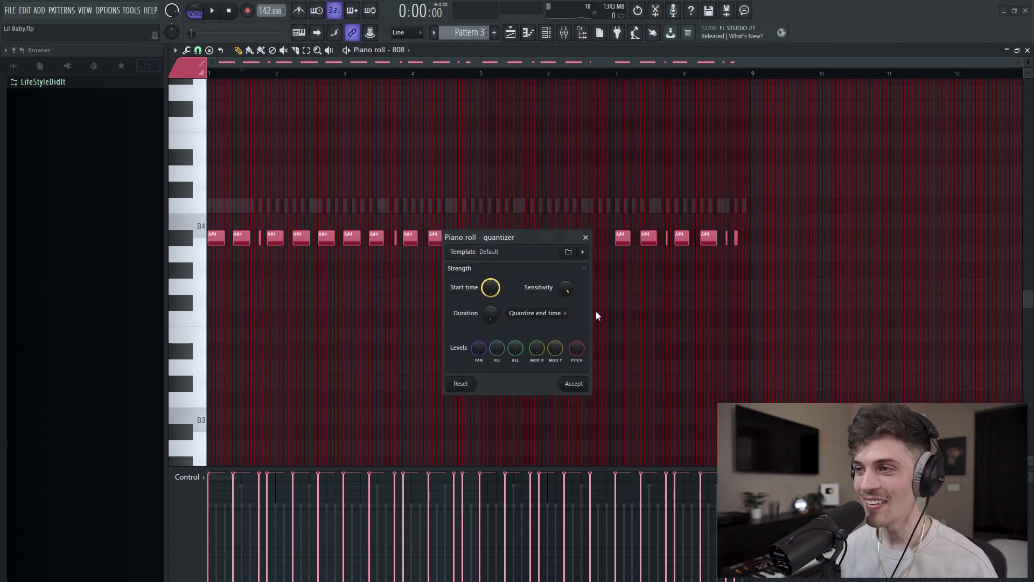
{"action": "left_click", "coordinate": [591, 383]}
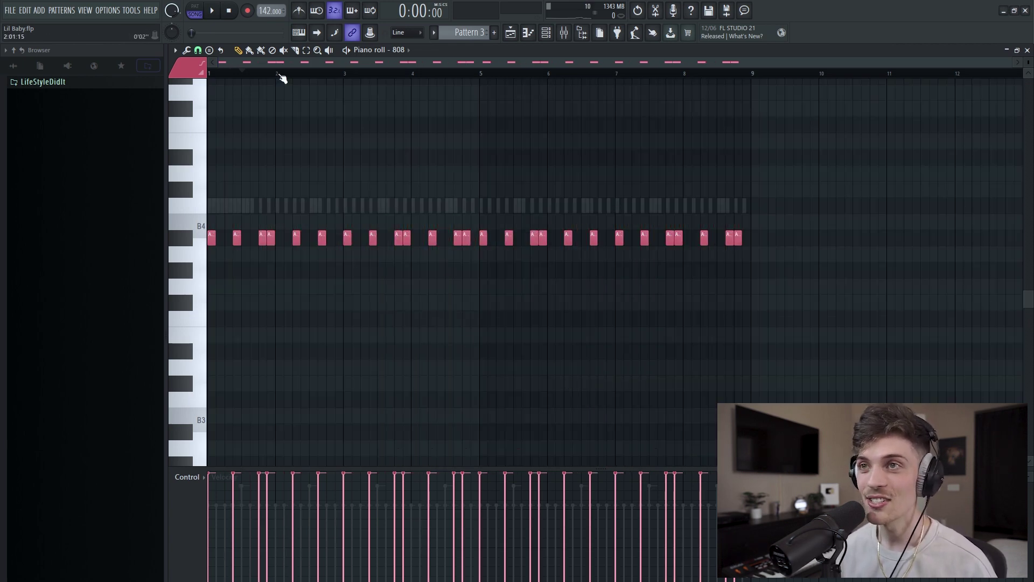
{"action": "scroll", "coordinate": [283, 78], "scroll_direction": "up", "scroll_amount": 4}
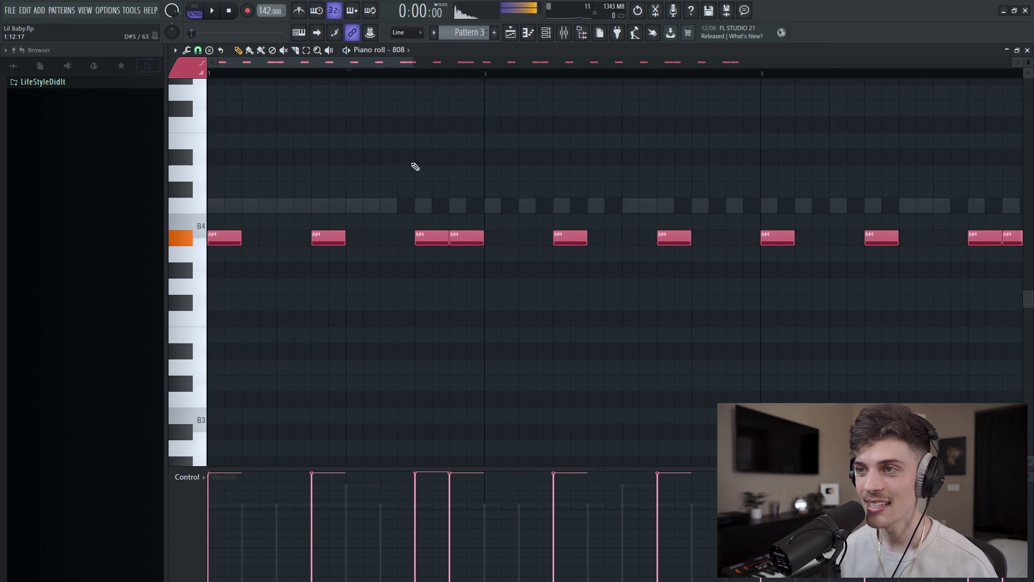
{"action": "scroll", "coordinate": [309, 81], "scroll_direction": "down", "scroll_amount": 4}
Step: Play back Pattern 3 to check the quantized 808 notes against the drums, and show the channel rack
{"action": "key", "text": "space"}
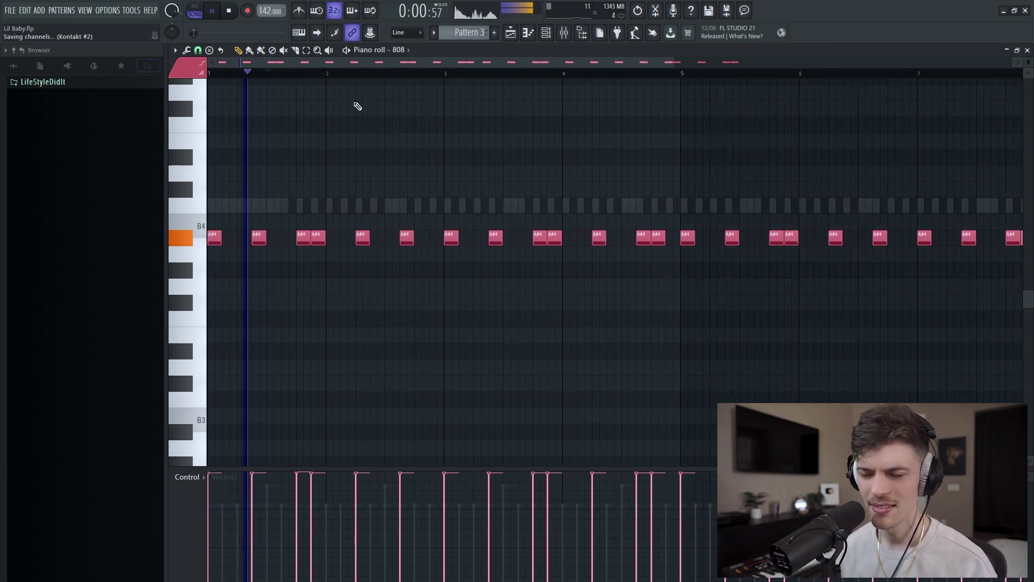
{"action": "scroll", "coordinate": [353, 76], "scroll_direction": "down", "scroll_amount": 2}
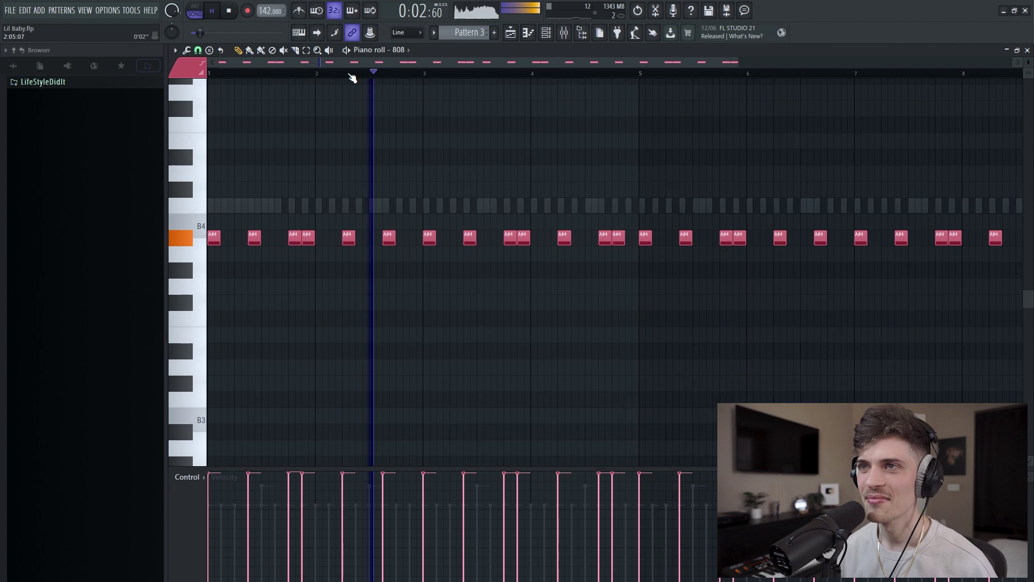
{"action": "scroll", "coordinate": [495, 79], "scroll_direction": "up", "scroll_amount": 2}
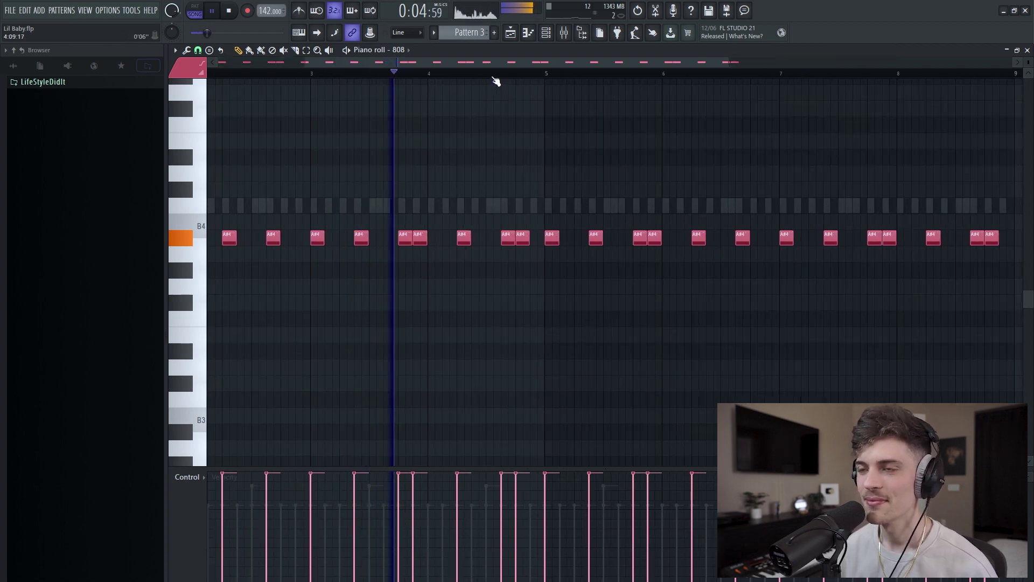
{"action": "left_click_drag", "start_coordinate": [493, 65], "coordinate": [699, 101]}
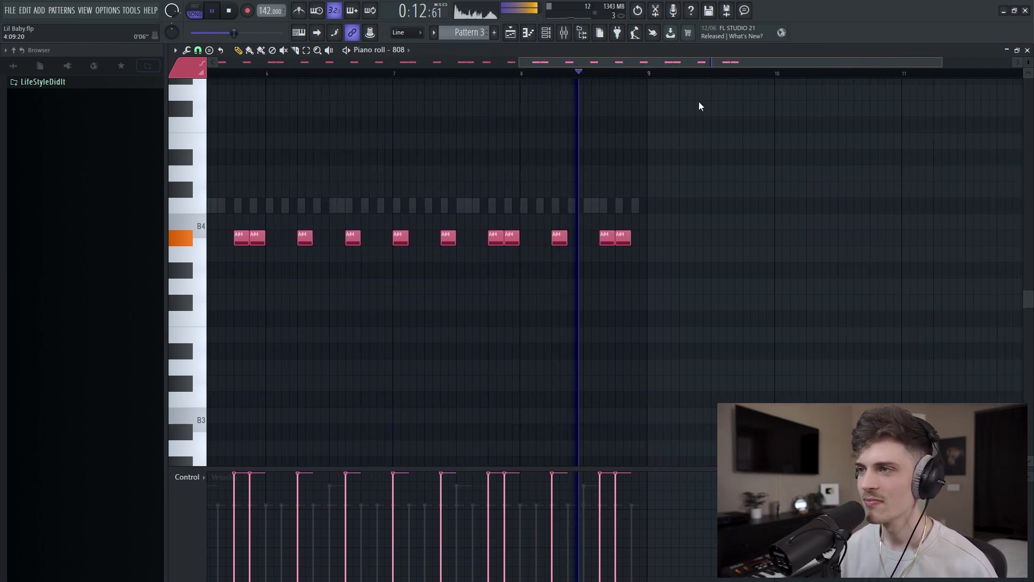
{"action": "left_click", "coordinate": [546, 32]}
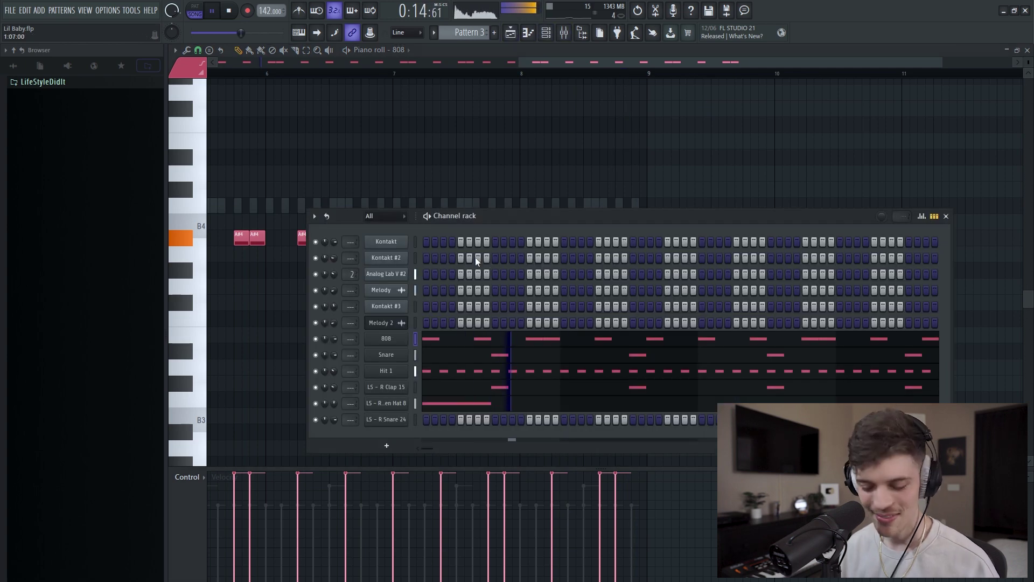
{"action": "key", "text": "space"}
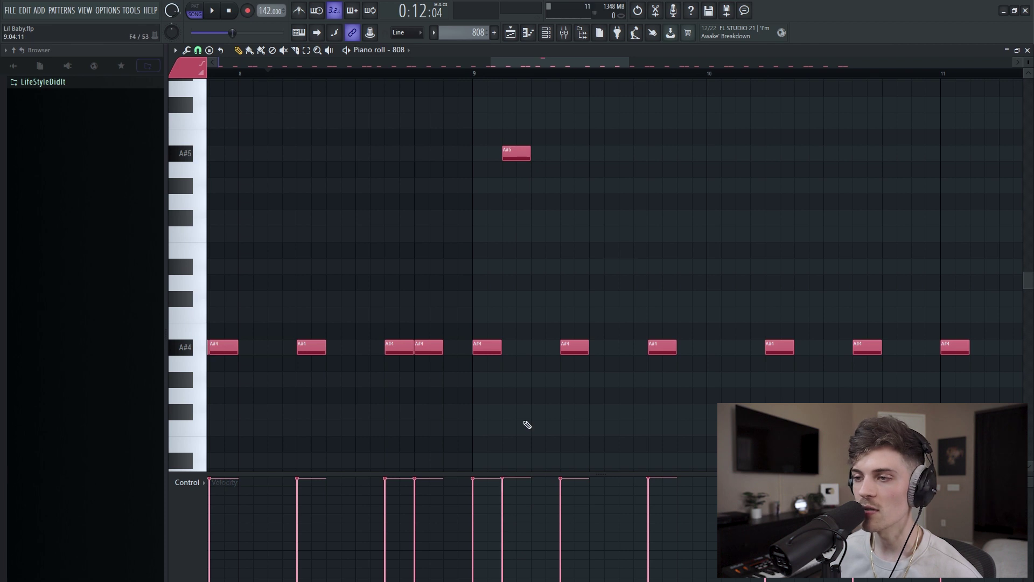
Step: Select the whole 808 pattern for playback, and replace the A#5 note in bar 9 with one starting on step 5
{"action": "key", "text": "ctrl+a"}
{"action": "key", "text": "space"}
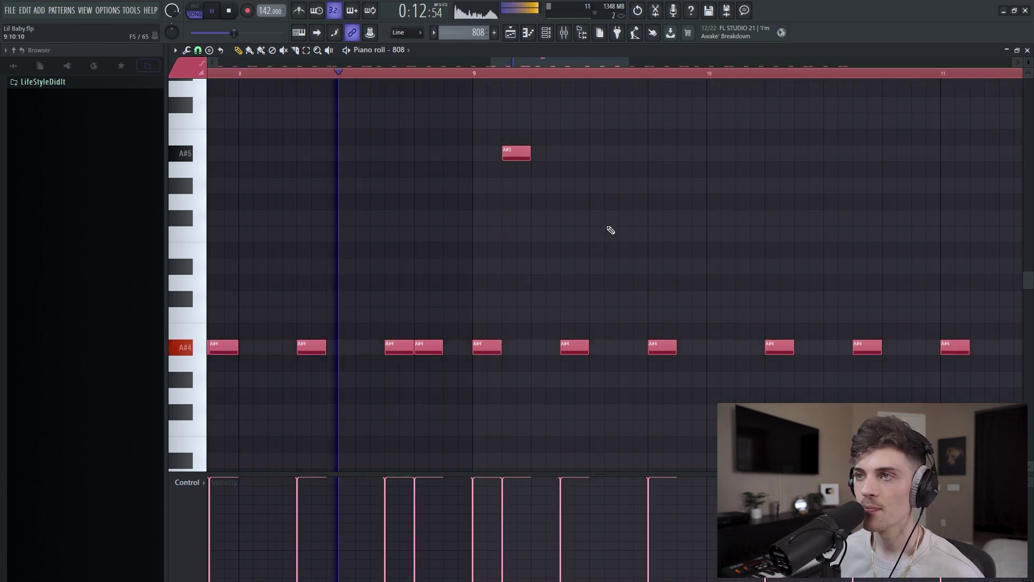
{"action": "right_click", "coordinate": [522, 154]}
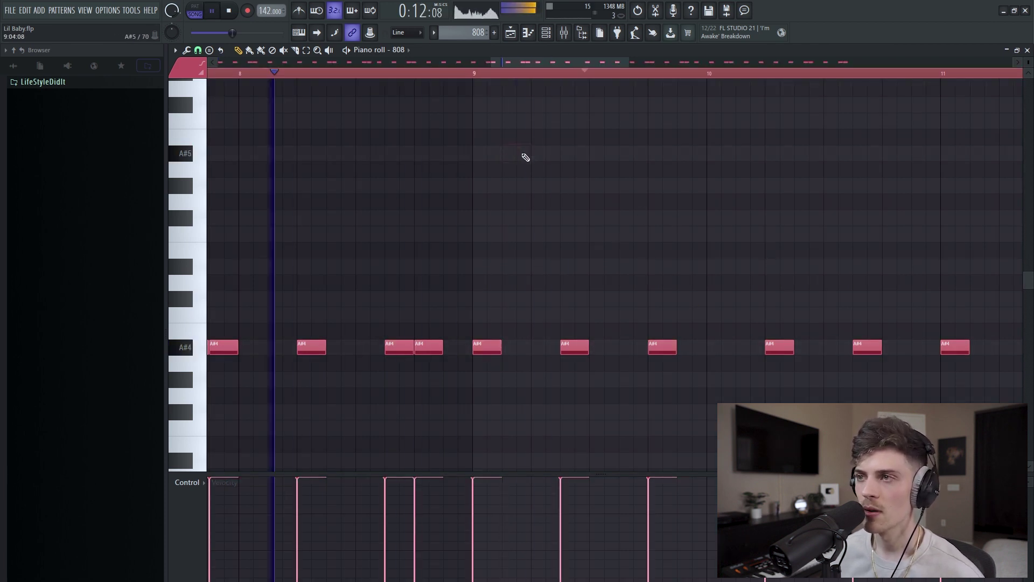
{"action": "left_click", "coordinate": [539, 155]}
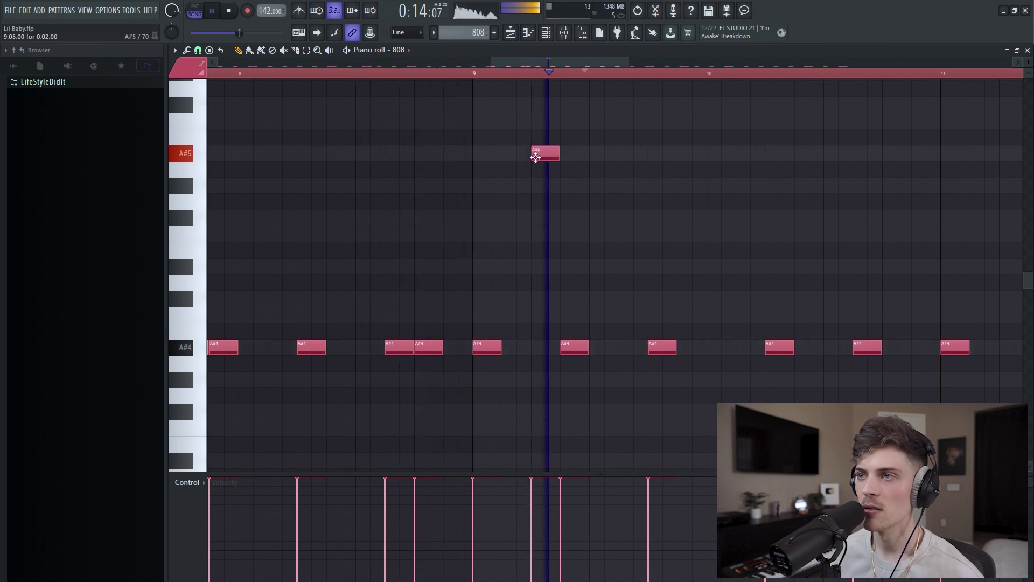
{"action": "key", "text": "space"}
{"action": "key", "text": "space"}
{"action": "right_click", "coordinate": [541, 156]}
{"action": "left_click", "coordinate": [539, 155]}
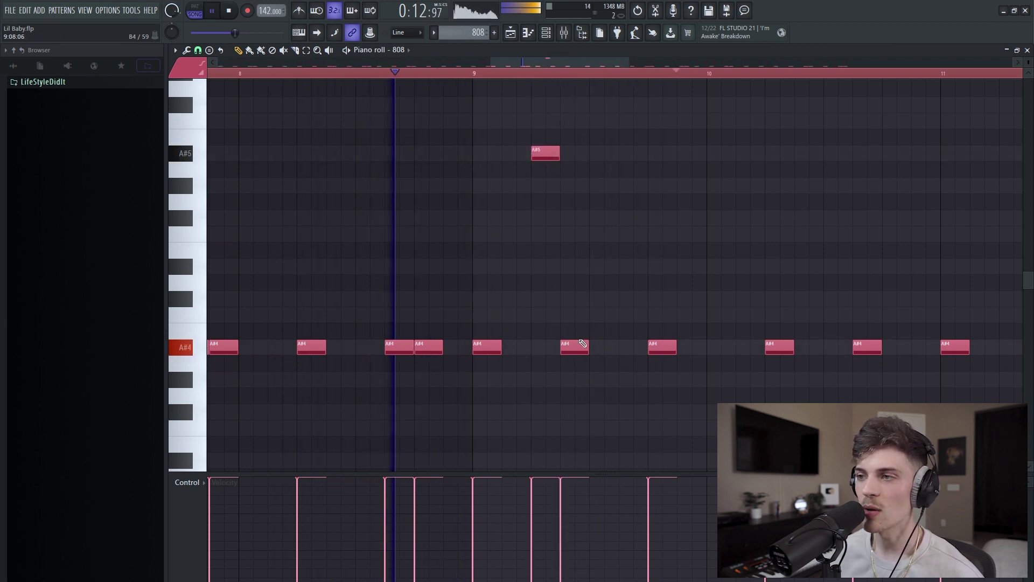
{"action": "scroll", "coordinate": [575, 77], "scroll_direction": "down", "scroll_amount": 3}
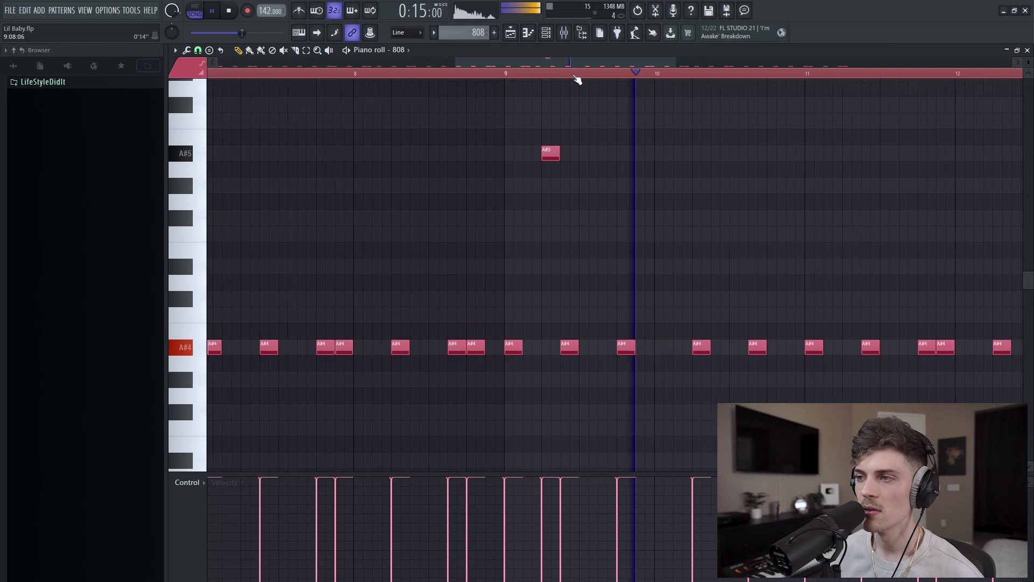
{"action": "scroll", "coordinate": [577, 79], "scroll_direction": "down", "scroll_amount": 2}
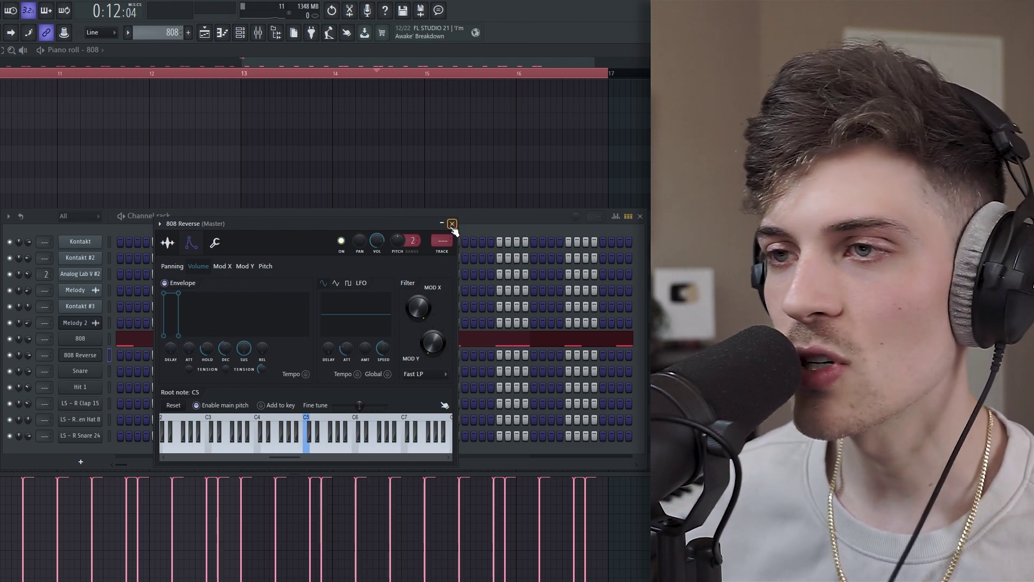
Step: Place a one-beat A#5 note for 808 Reverse at the start of bar 14, and delete the A#4 808 note just before it
{"action": "left_click", "coordinate": [452, 223]}
{"action": "right_click", "coordinate": [98, 354]}
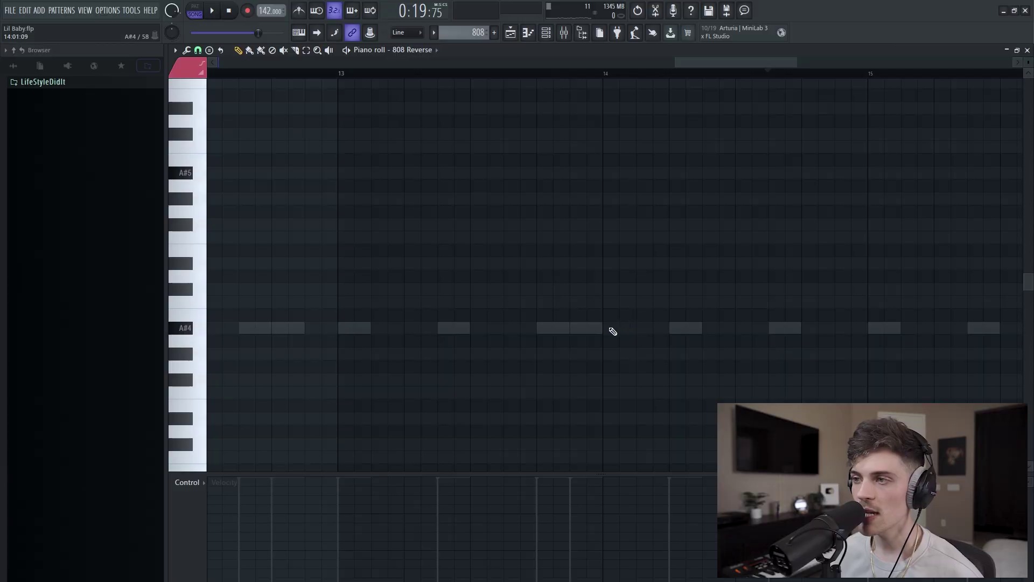
{"action": "left_click", "coordinate": [608, 328]}
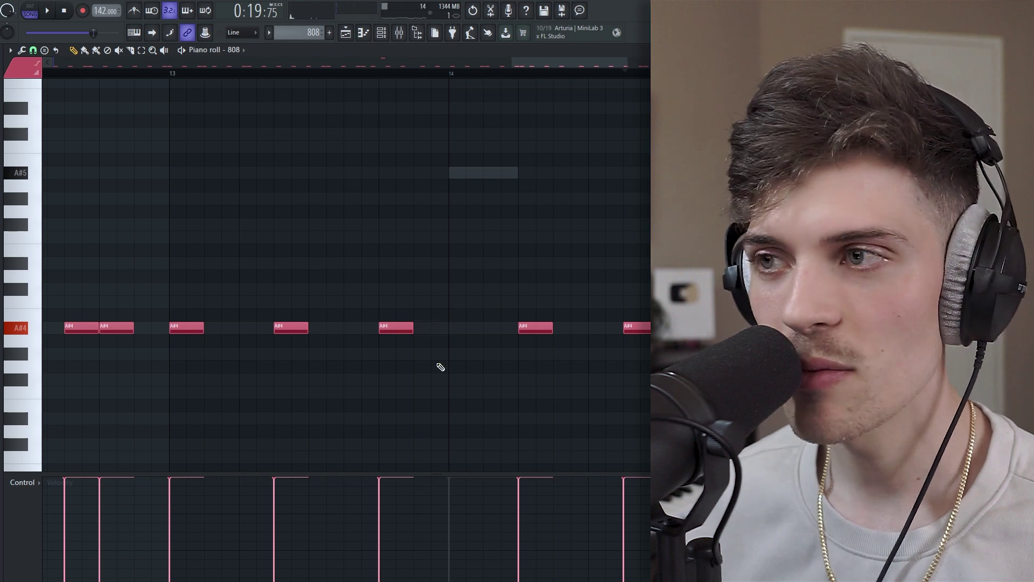
{"action": "left_click_drag", "start_coordinate": [421, 167], "coordinate": [449, 373]}
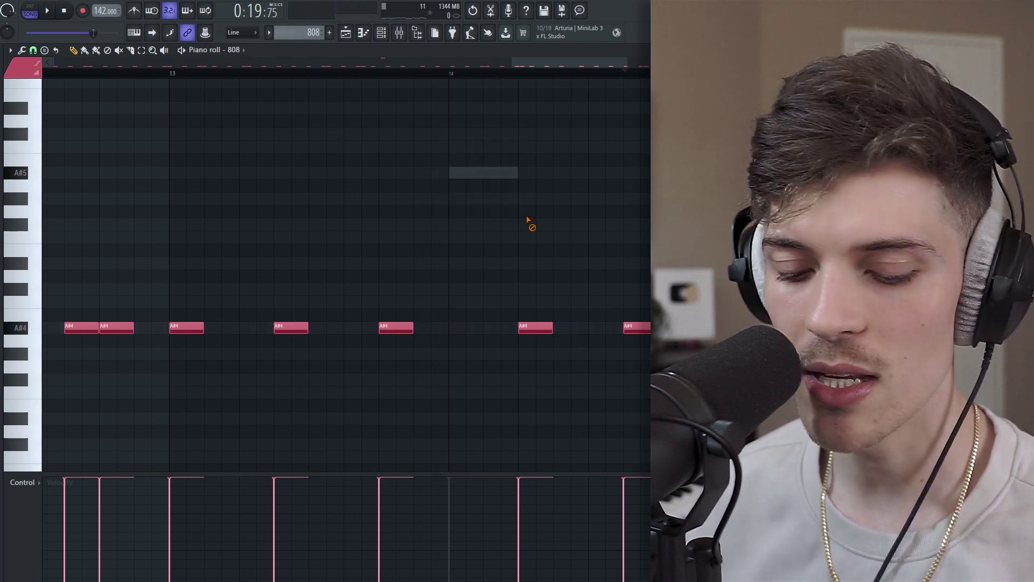
{"action": "left_click_drag", "start_coordinate": [496, 68], "coordinate": [498, 80]}
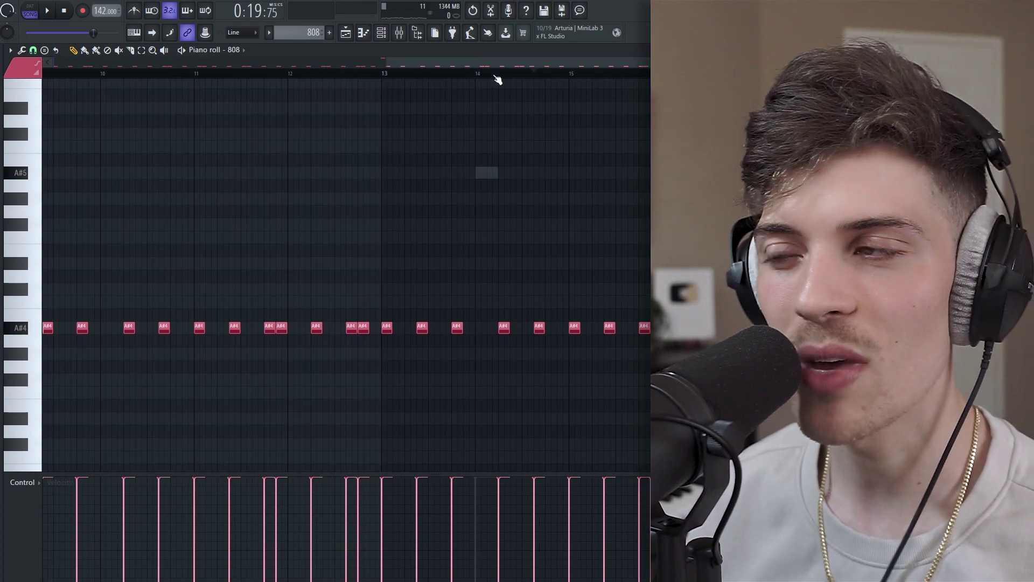
Step: Add an A#4 808 note on step 5 of bar 15, remove that bar's last note, and play back the pattern
{"action": "scroll", "coordinate": [497, 79], "scroll_direction": "down", "scroll_amount": 3}
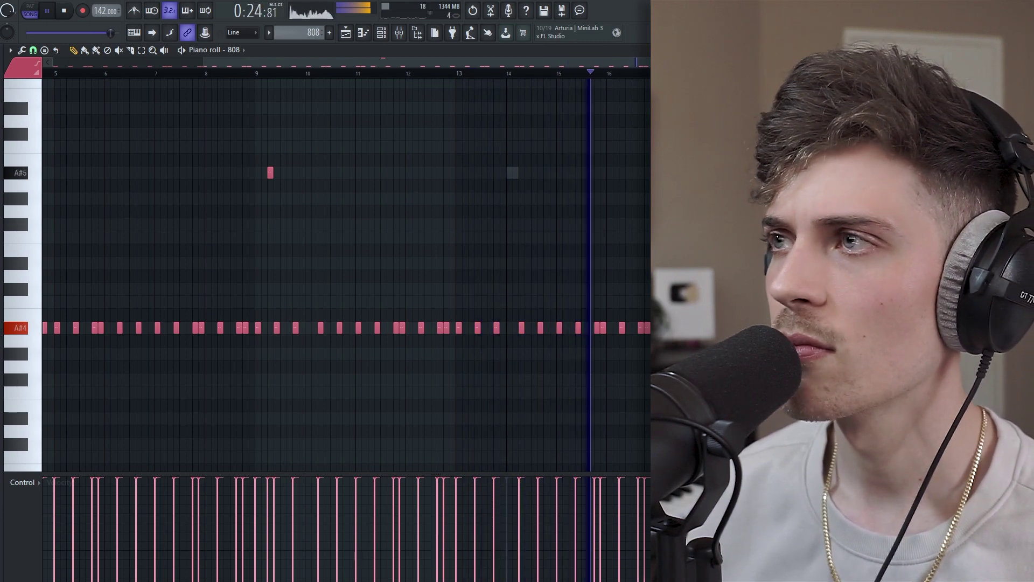
{"action": "scroll", "coordinate": [497, 79], "scroll_direction": "up", "scroll_amount": 3}
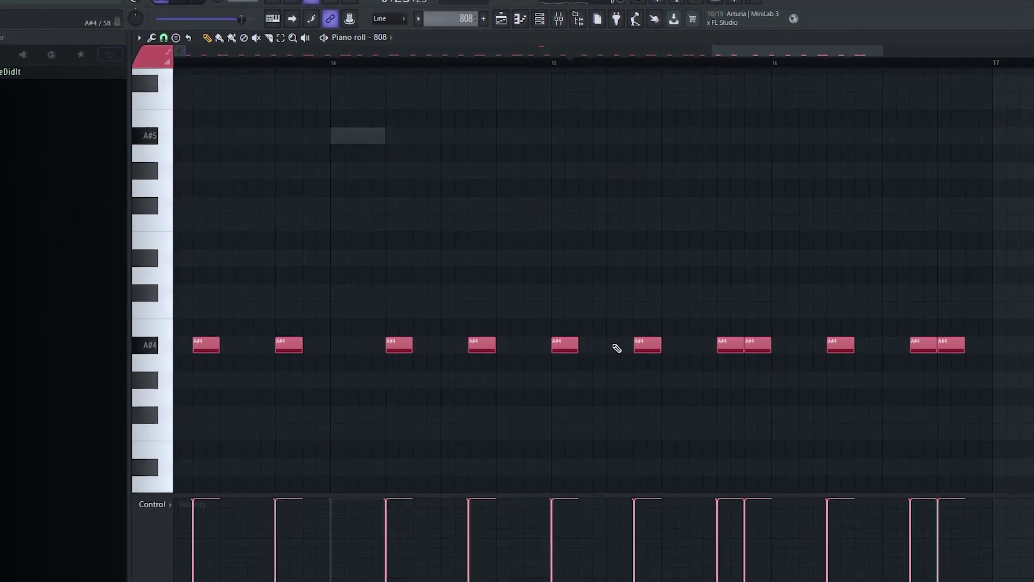
{"action": "left_click", "coordinate": [617, 349]}
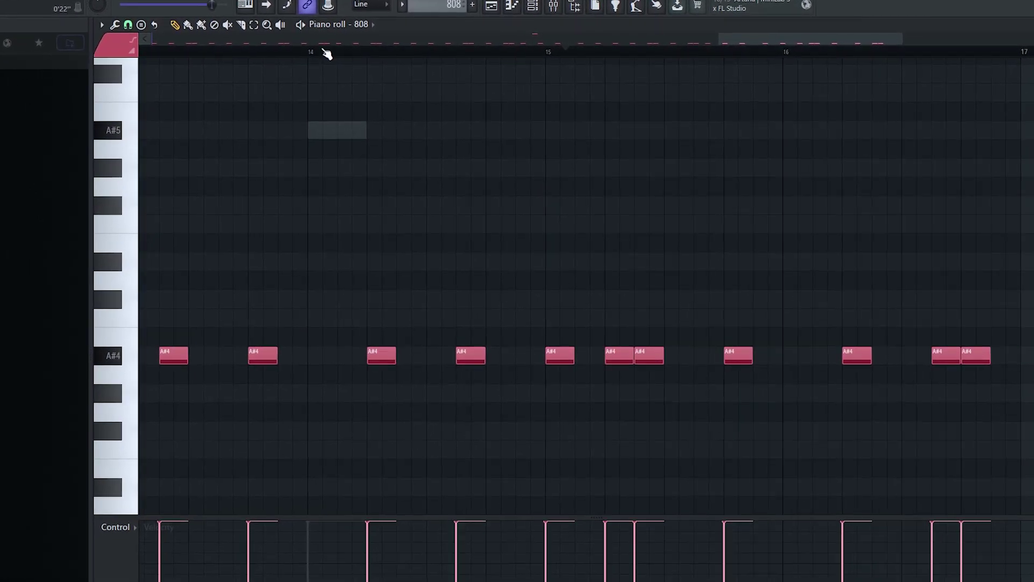
{"action": "scroll", "coordinate": [323, 50], "scroll_direction": "down", "scroll_amount": 4}
{"action": "key", "text": "space"}
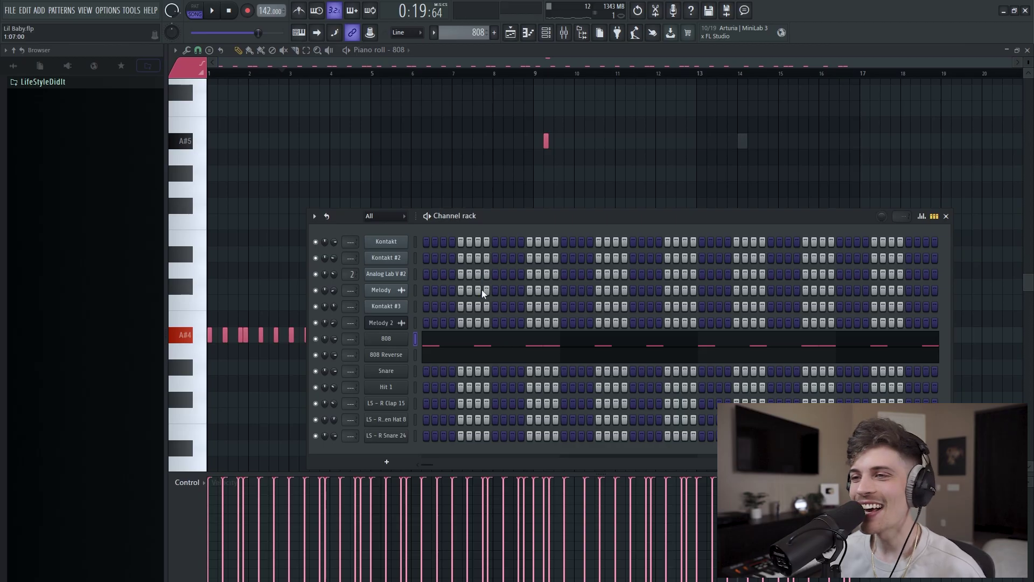
Step: Open the Snare pattern from the arrangement and add an extra C5 snare hit on step 3 of bar 4
{"action": "left_click", "coordinate": [510, 35]}
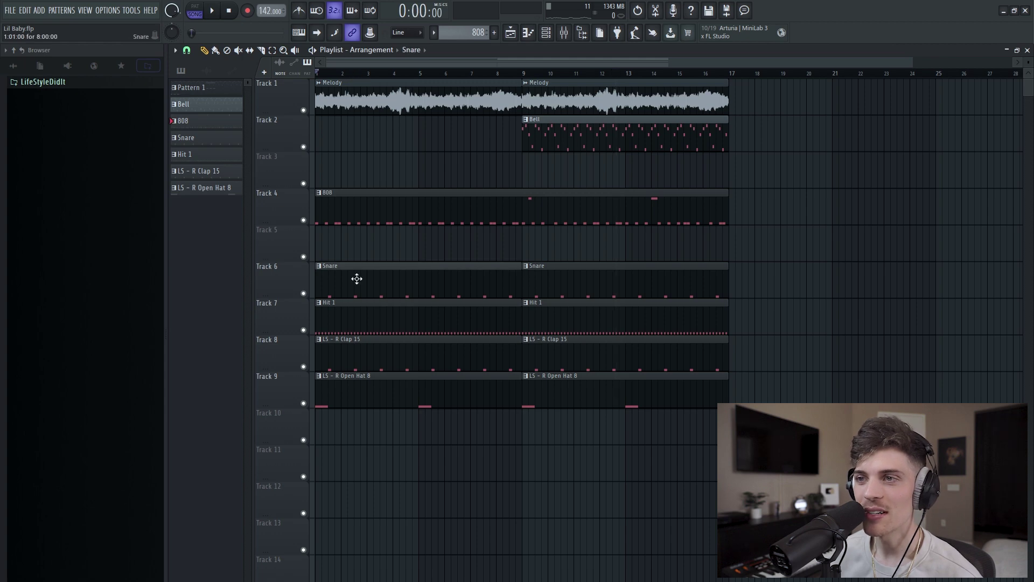
{"action": "double_click", "coordinate": [356, 279]}
{"action": "scroll", "coordinate": [334, 78], "scroll_direction": "up", "scroll_amount": 6}
{"action": "scroll", "coordinate": [334, 78], "scroll_direction": "up", "scroll_amount": 3}
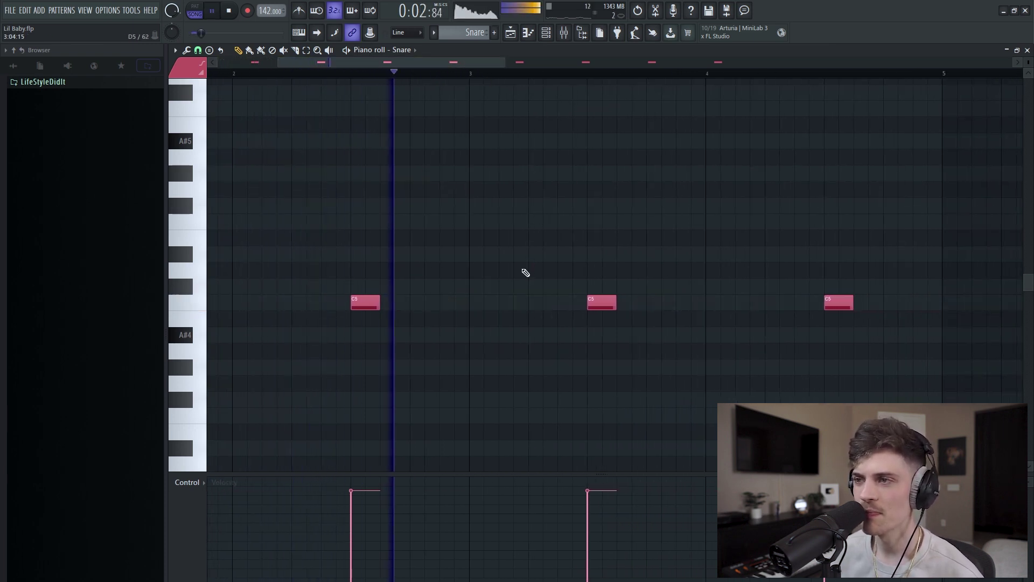
{"action": "left_click", "coordinate": [742, 303]}
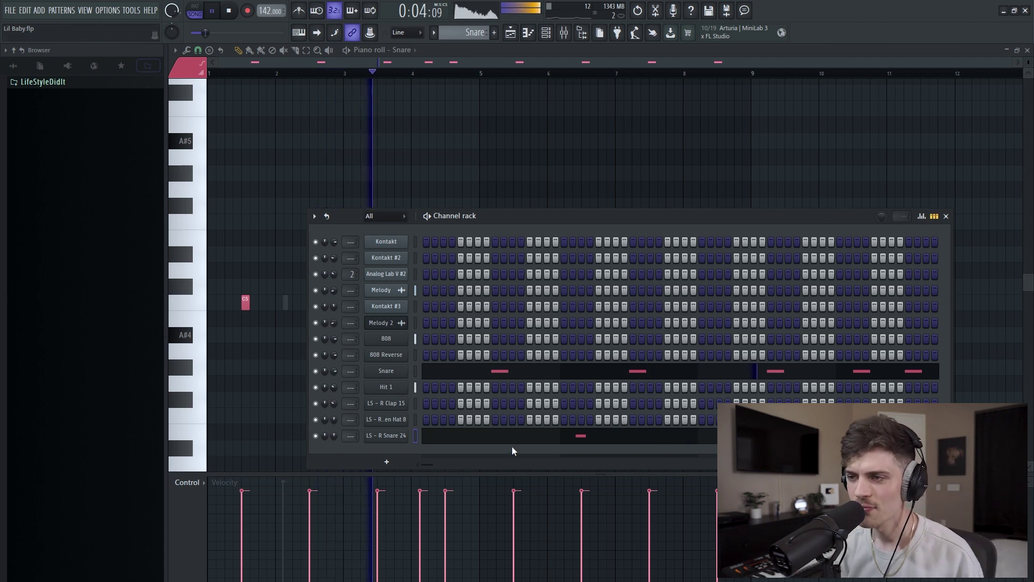
Step: Adjust the LS - R Snare 24 hit near the start of bar 2 in the Snare pattern, and return to the arrangement
{"action": "left_click", "coordinate": [510, 436]}
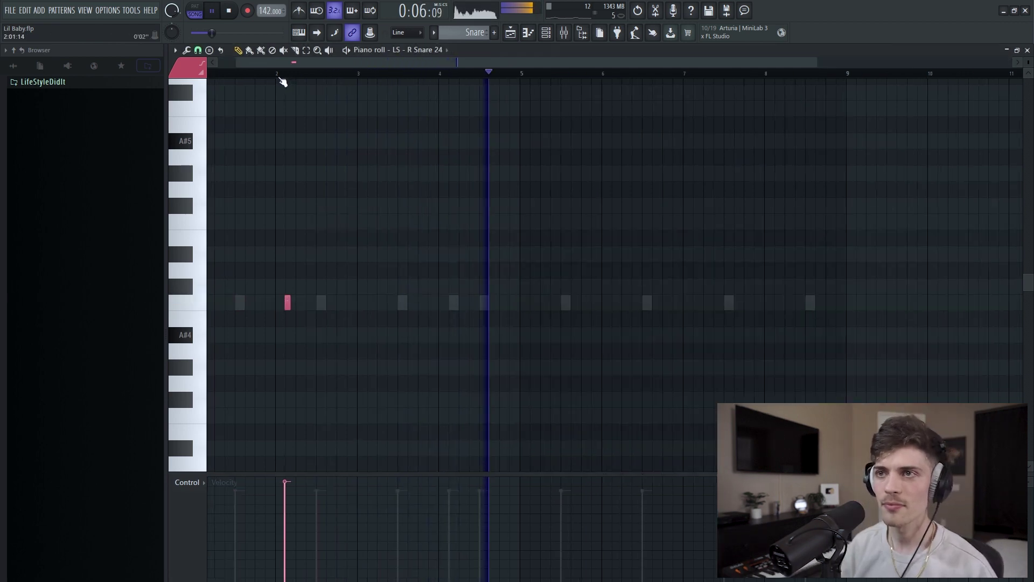
{"action": "scroll", "coordinate": [282, 81], "scroll_direction": "up", "scroll_amount": 4}
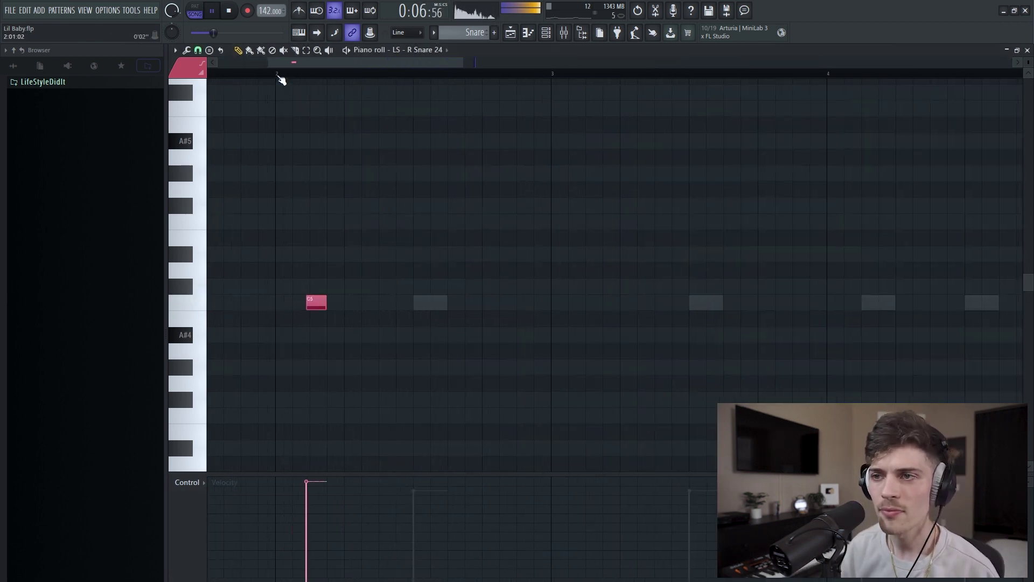
{"action": "right_click", "coordinate": [424, 323]}
{"action": "left_click_drag", "start_coordinate": [404, 300], "coordinate": [410, 299]}
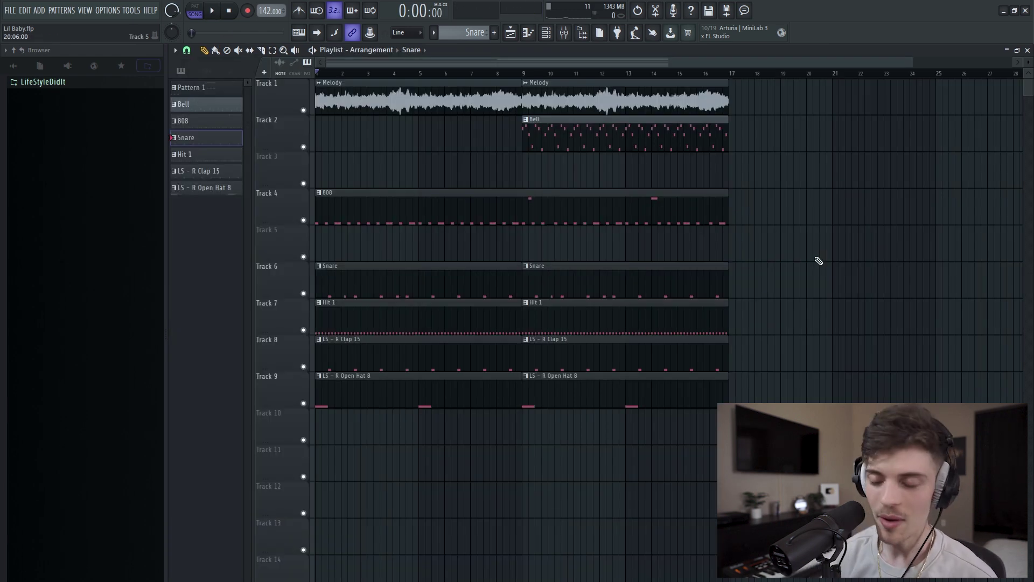